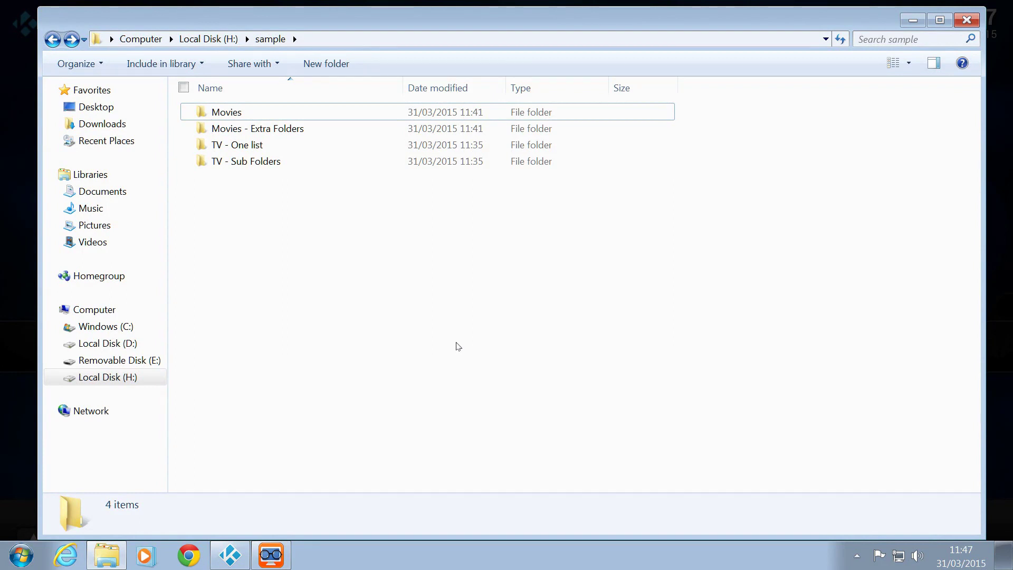
- Look over the movie and TV folders inside the sample folder and open the Movies folder
key("Down")
key("Up")
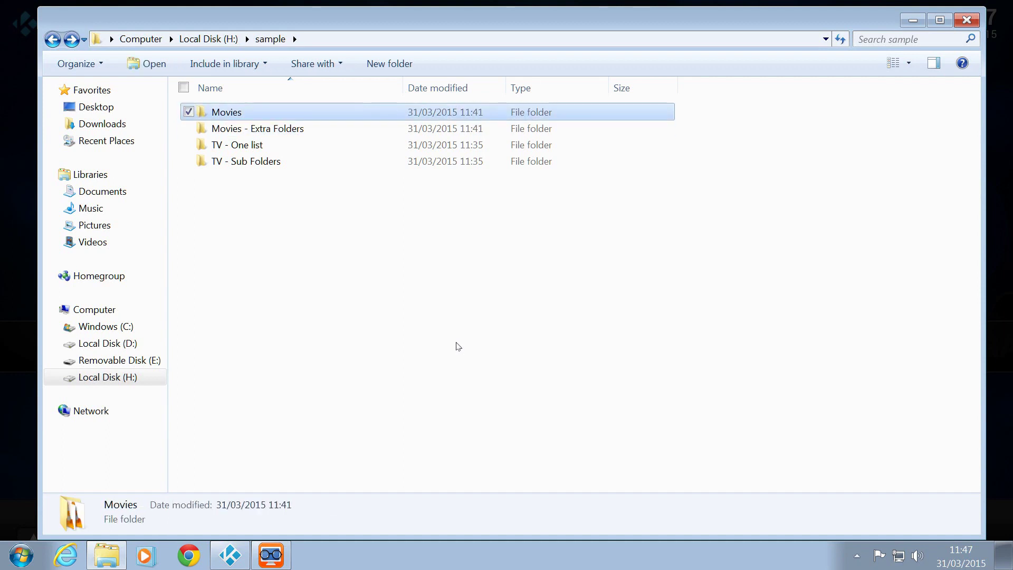
key("Down")
key("Down")
key("Down")
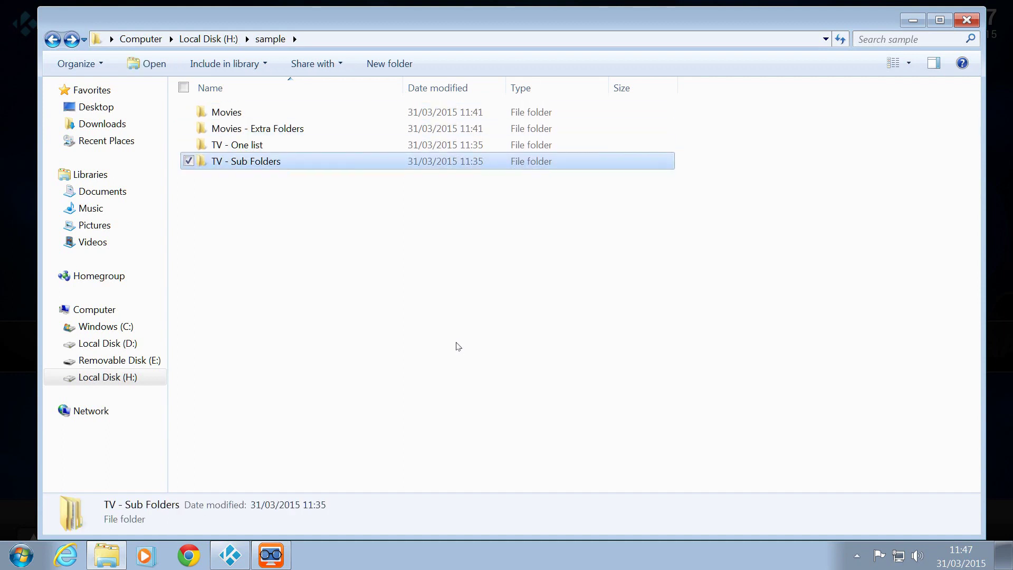
key("Up")
key("Up")
key("Up")
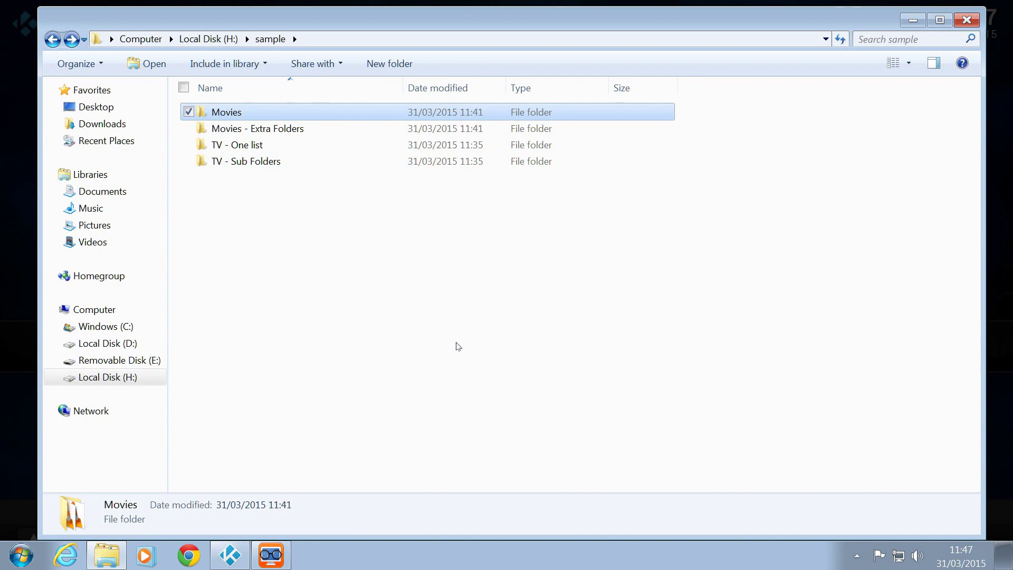
key("Down")
key("Down")
key("Up")
key("Up")
key("Return")
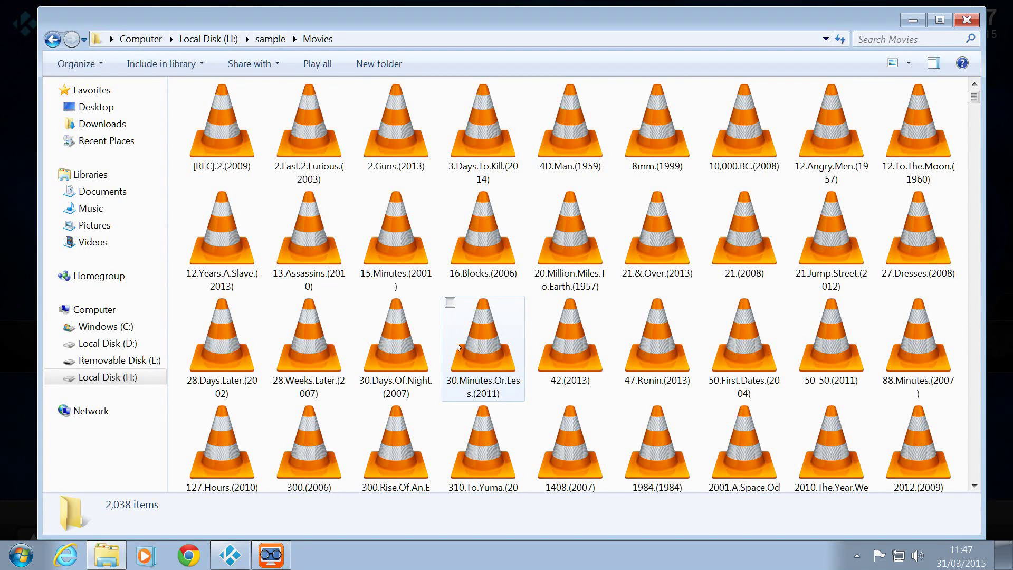
- Browse through the list of movie files in the Movies folder, returning to the first row
key("Down")
key("Down")
key("Down")
key("Down")
key("Up")
key("Up")
key("Up")
key("Up")
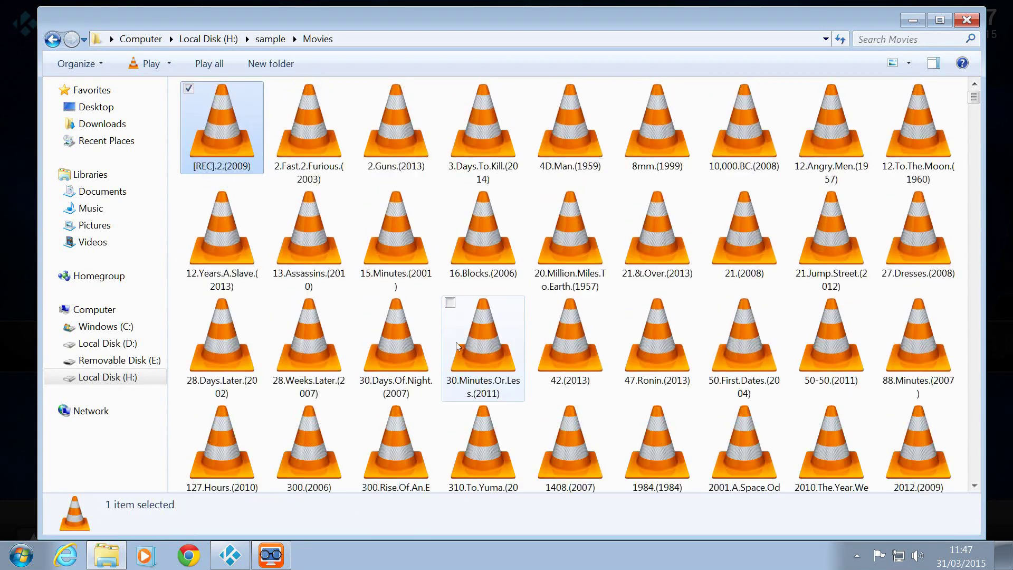
key("Right")
key("Right")
key("Down")
key("Down")
key("Down")
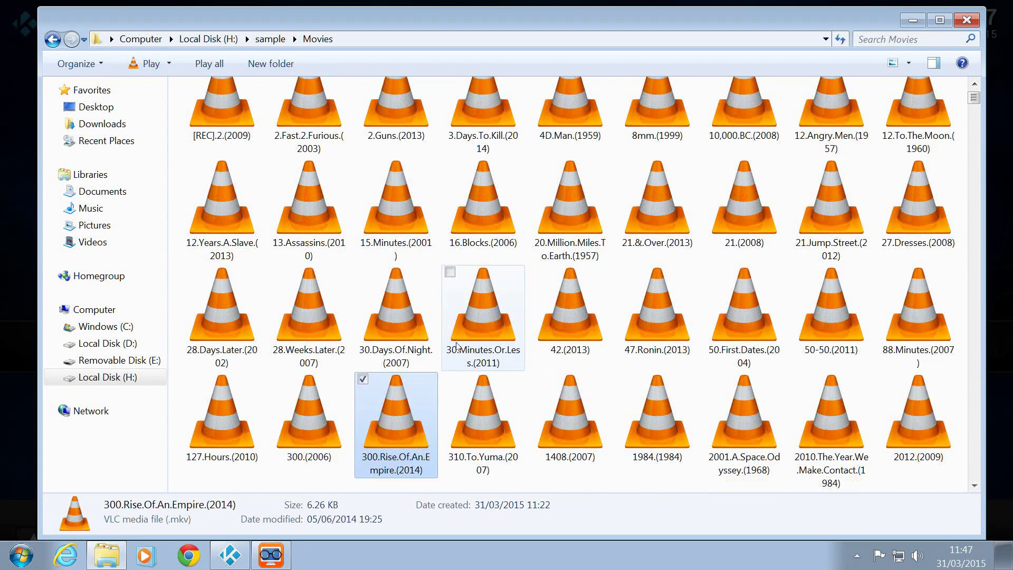
key("Up")
key("Up")
key("Down")
key("Down")
key("Down")
key("Down")
key("Down")
key("Down")
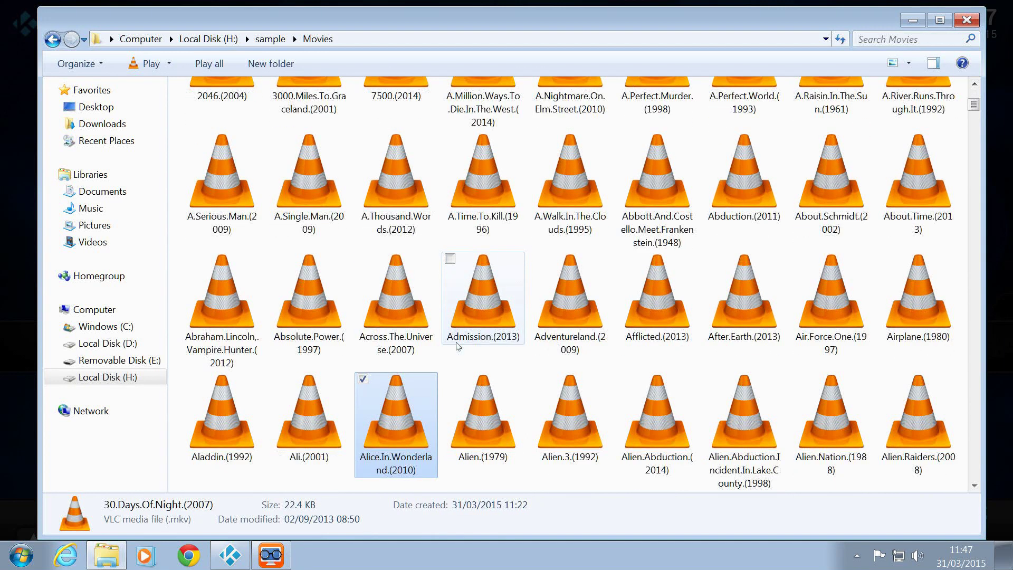
key("Up")
key("Up")
key("Up")
key("Up")
key("Up")
key("Up")
key("Up")
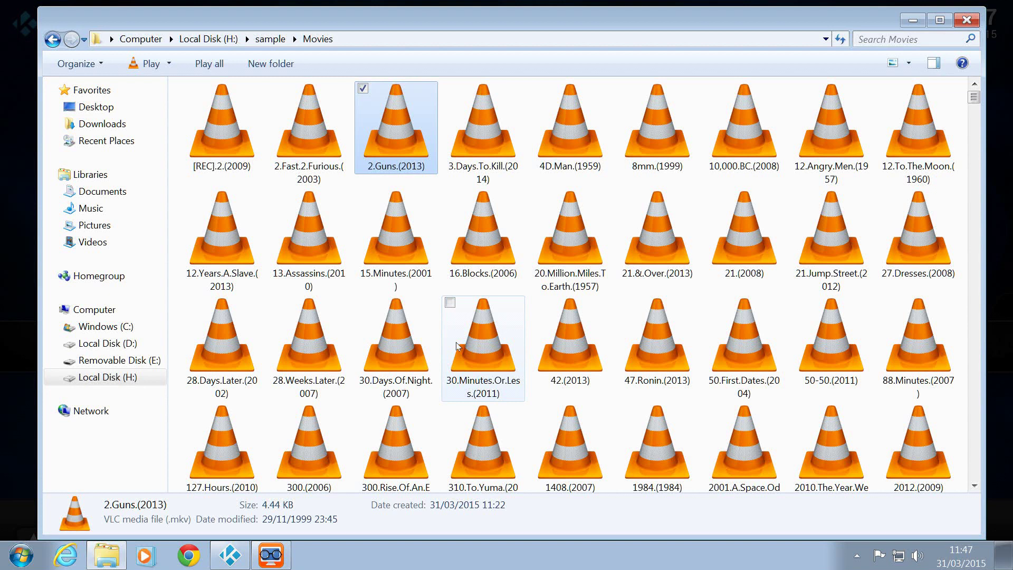
- Examine how individual movie files are named with title and year, such as 15.Minutes.(2001) and 47.Ronin.(2013)
key("Right")
key("Left")
key("Left")
key("Left")
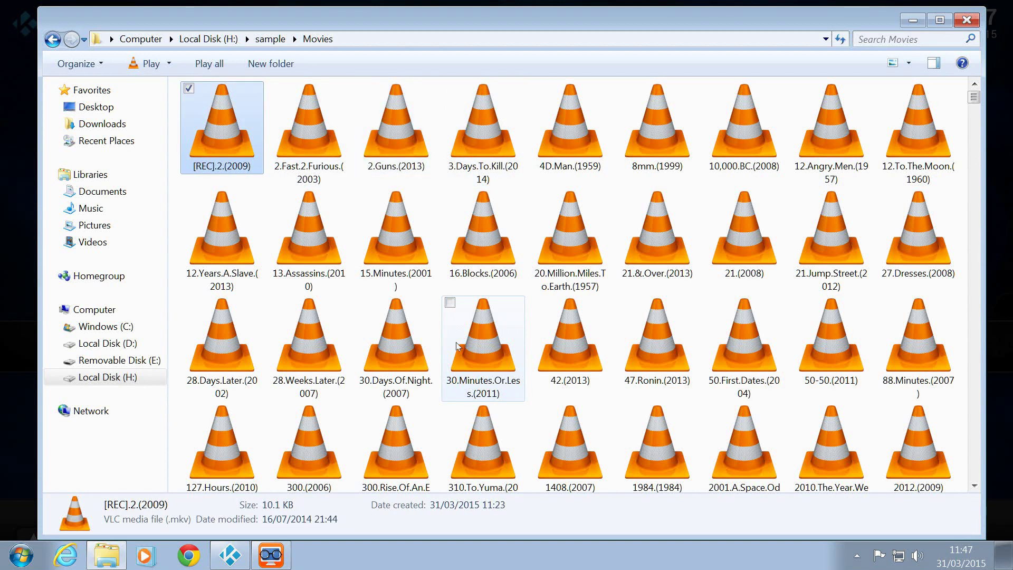
key("Down")
key("Right")
key("Right")
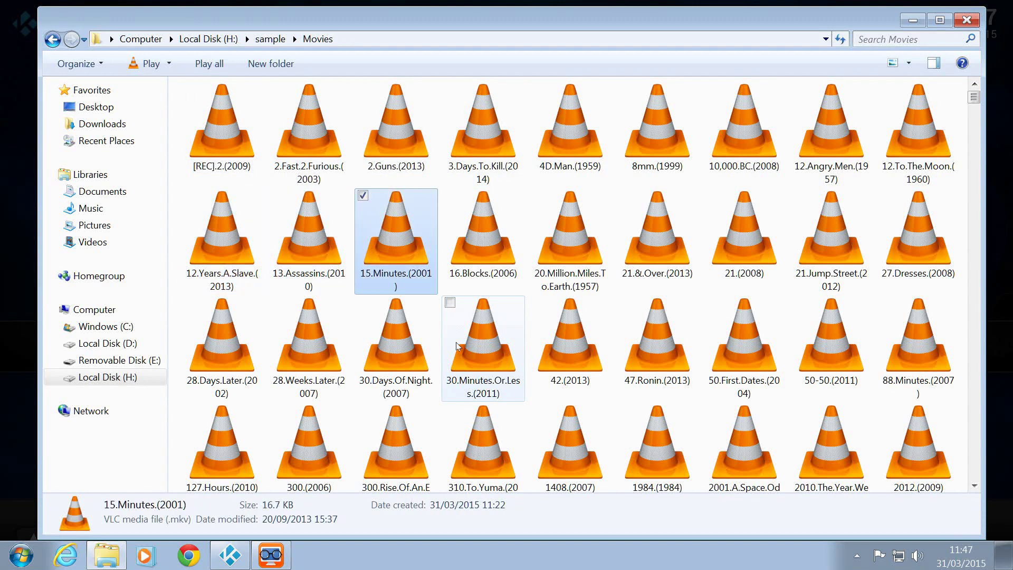
key("Down")
key("Right")
key("Right")
key("Right")
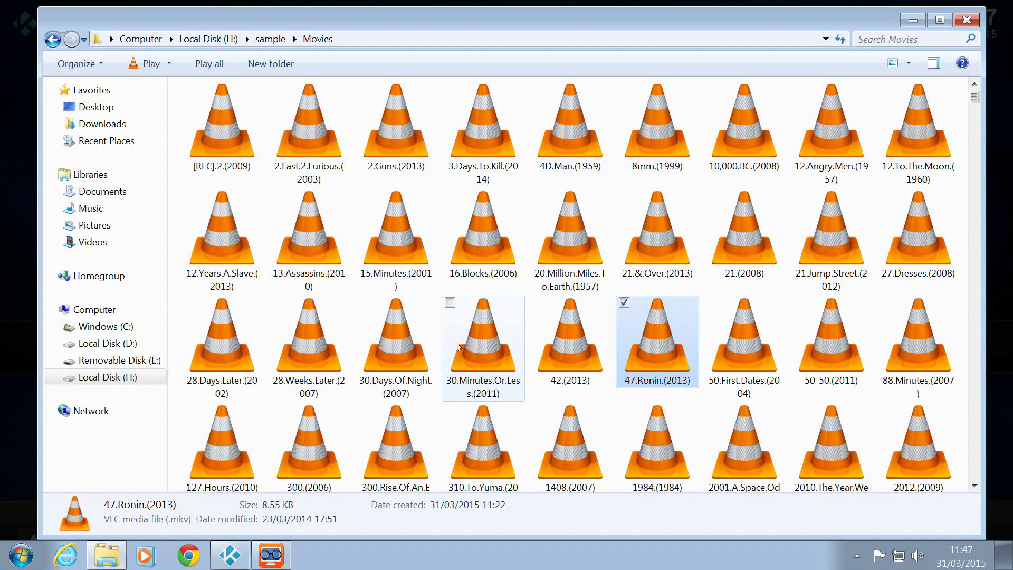
key("Left")
key("Left")
key("Left")
key("Left")
key("Left")
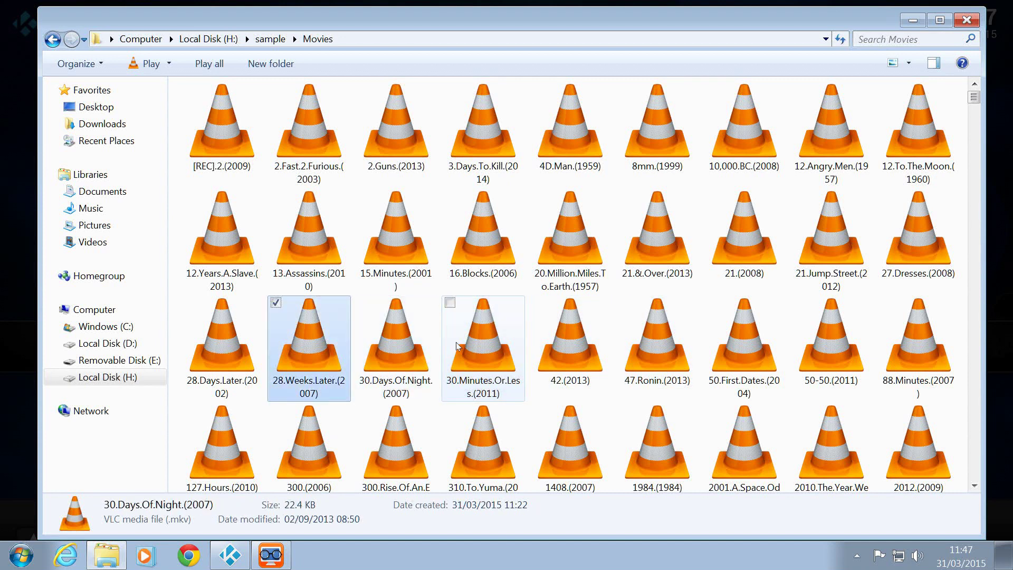
key("Home")
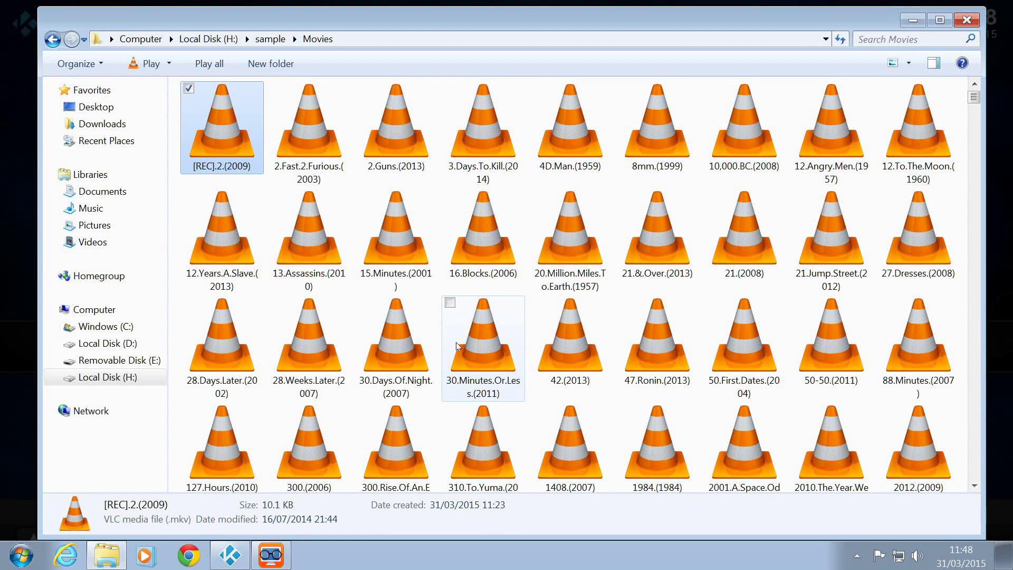
key("Down")
key("Down")
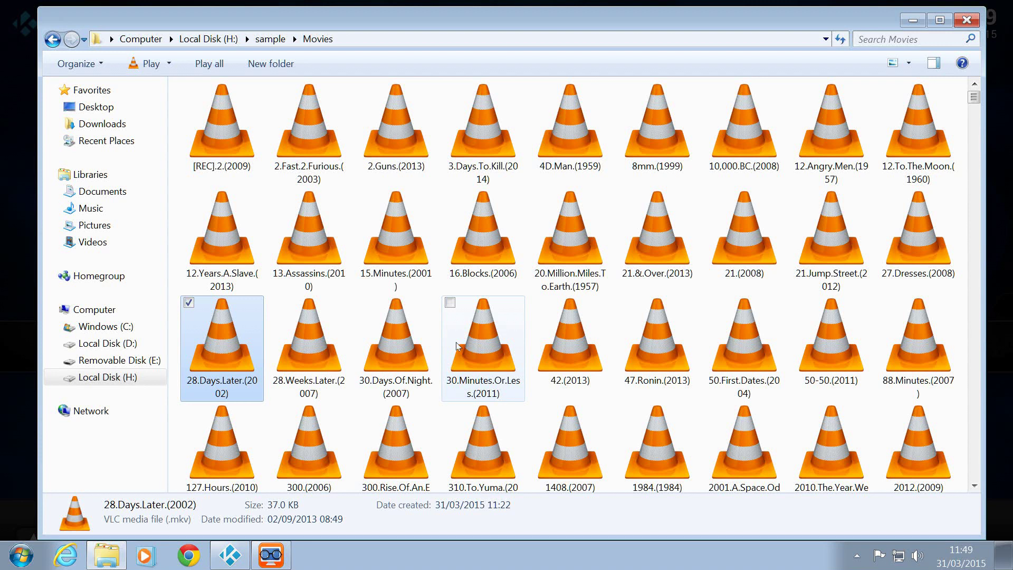
key("Up")
key("Up")
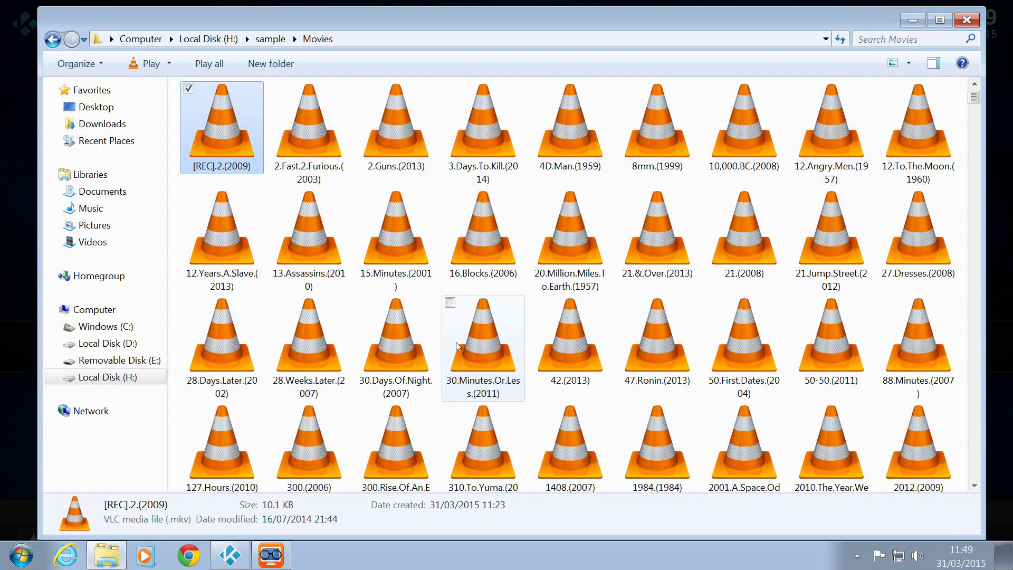
- Go back to the sample folder and open subfolder A of Movies - Extra Folders to view its files
key("BackSpace")
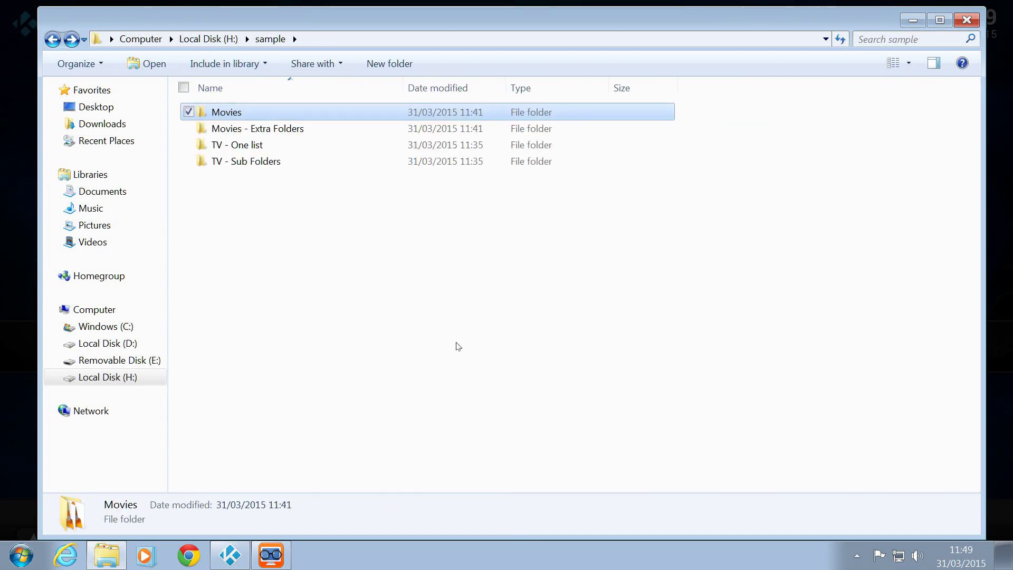
key("Down")
key("Return")
key("Down")
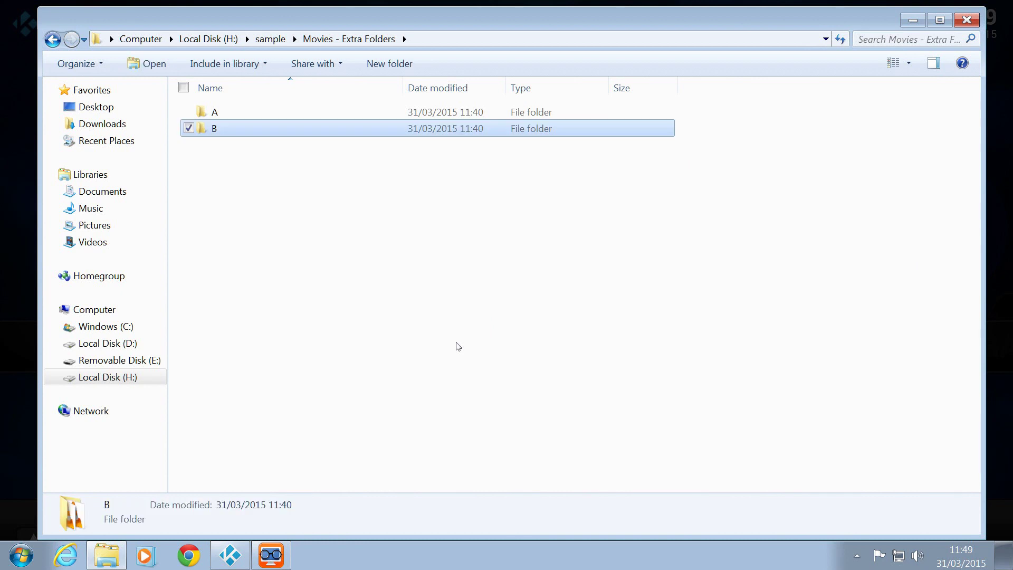
key("Up")
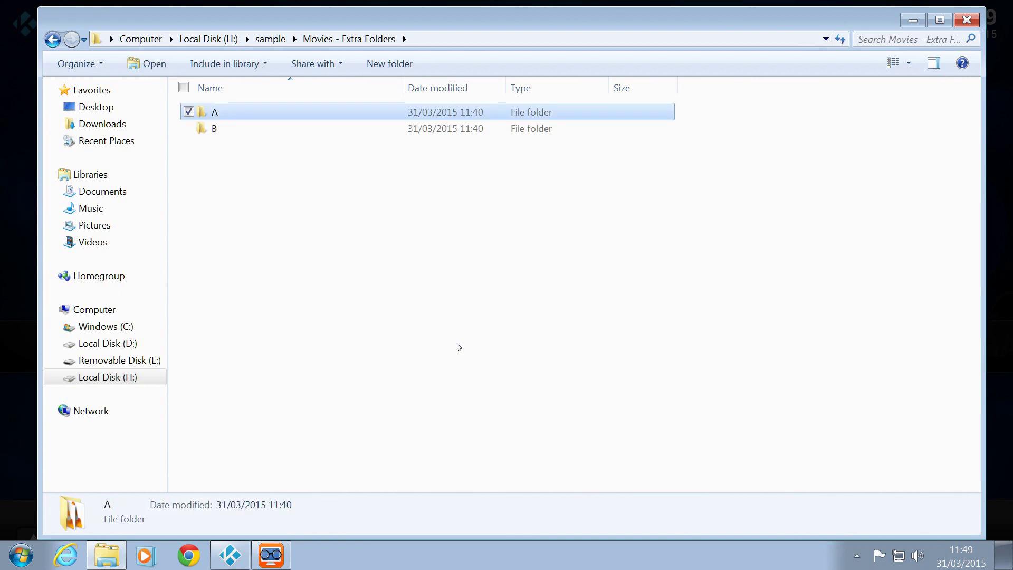
key("Return")
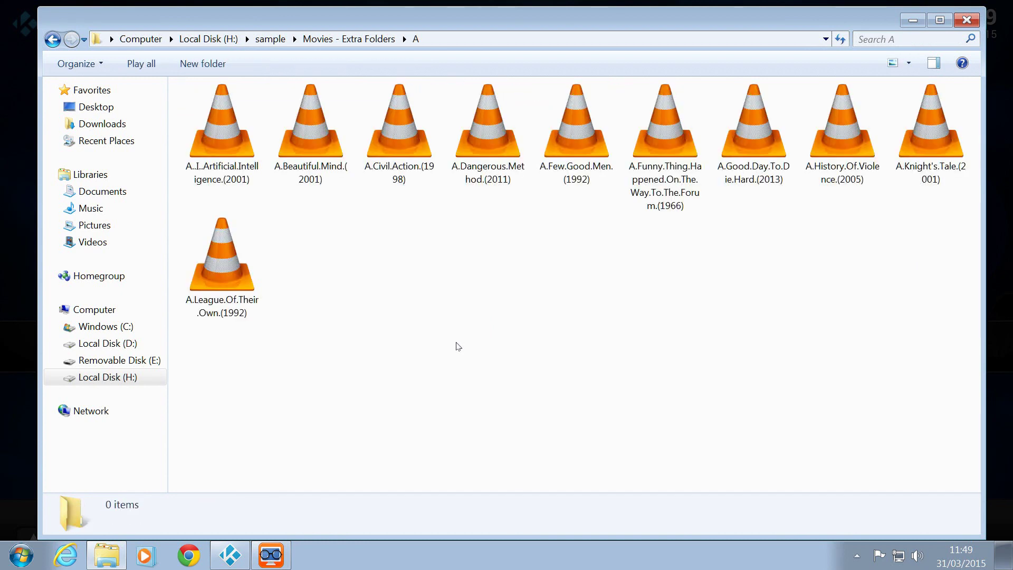
key("Down")
- Check the contents of subfolder B, ending back in Movies - Extra Folders
key("BackSpace")
key("Down")
key("Return")
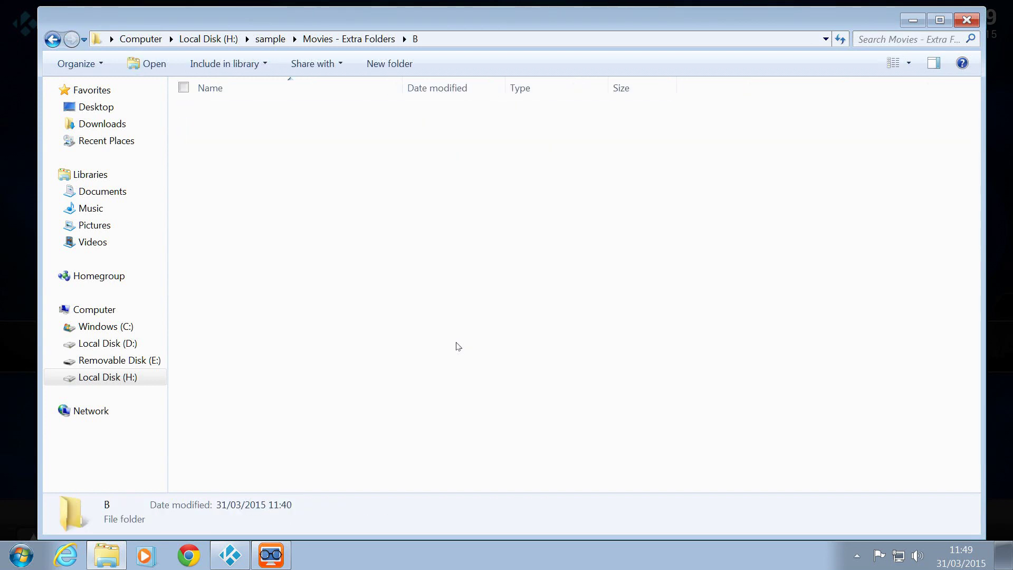
key("BackSpace")
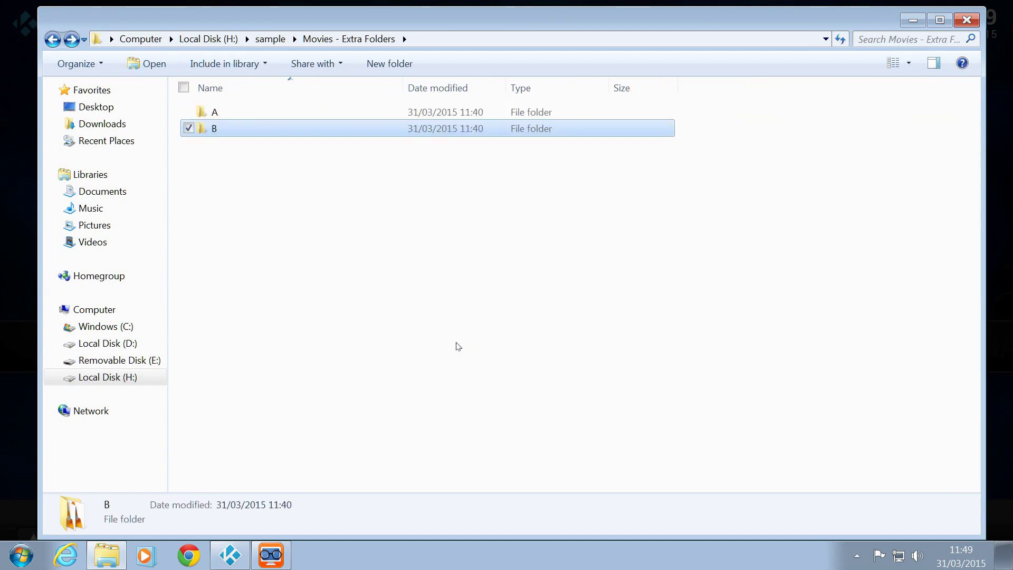
- View the movie files in subfolder A again and return to the sample folder
key("Up")
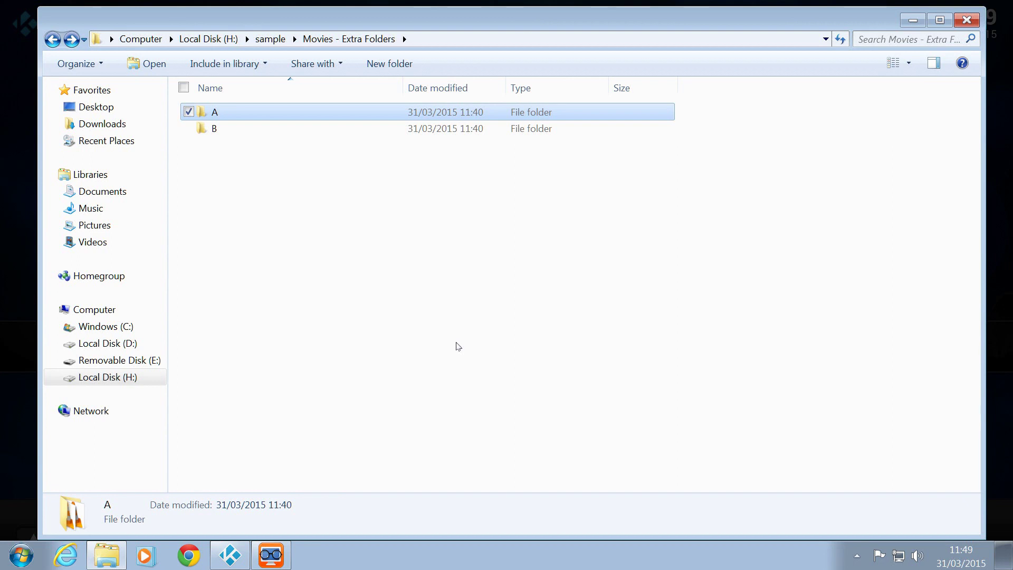
key("Return")
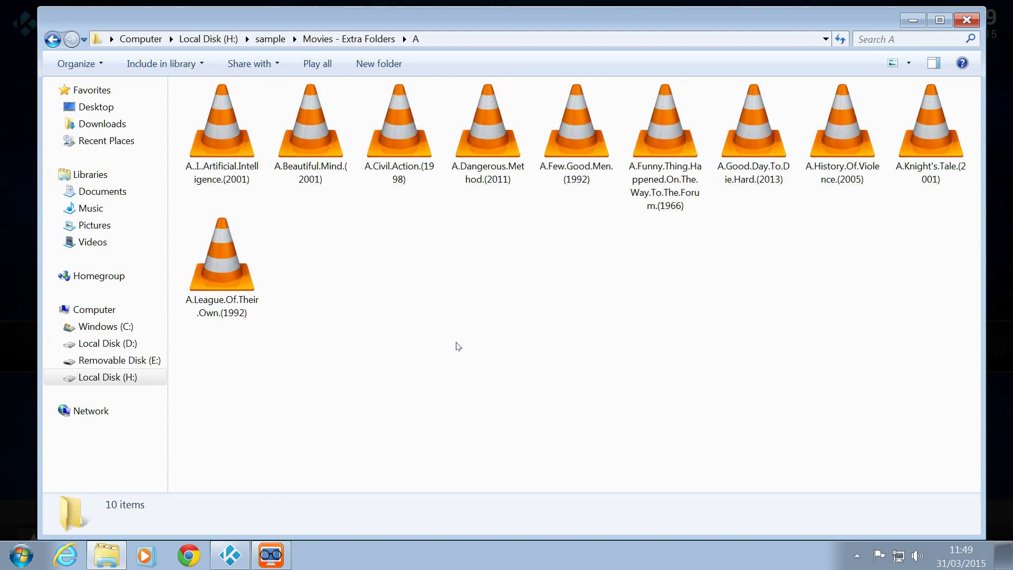
key("BackSpace")
key("BackSpace")
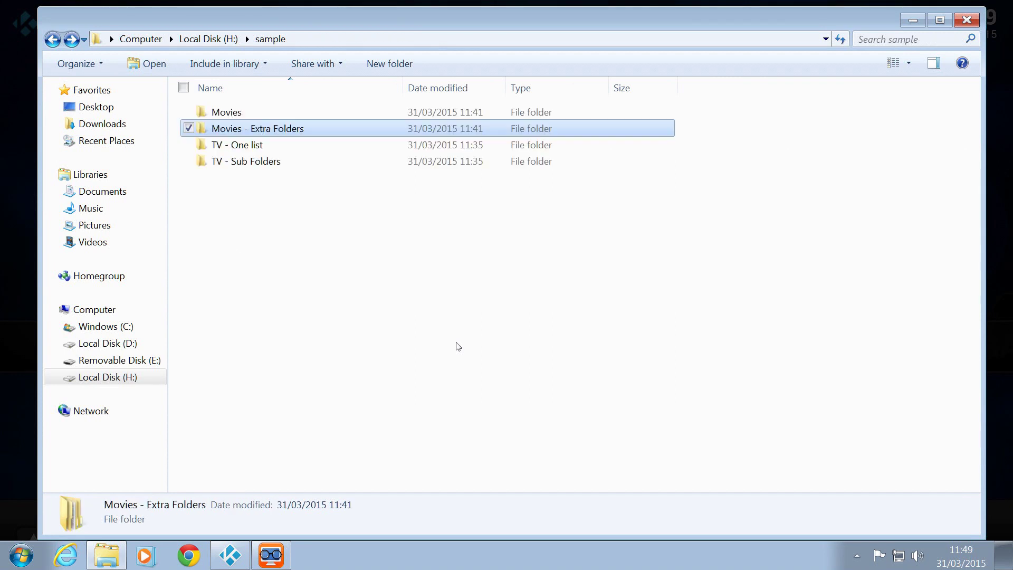
- Open The Walking Dead show folder inside TV - Sub Folders
key("Down")
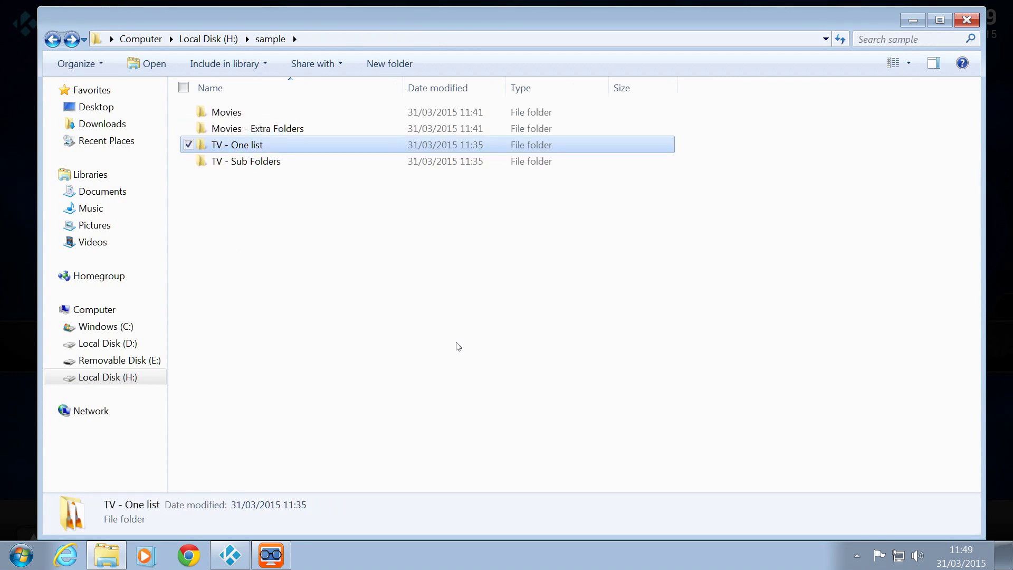
key("Down")
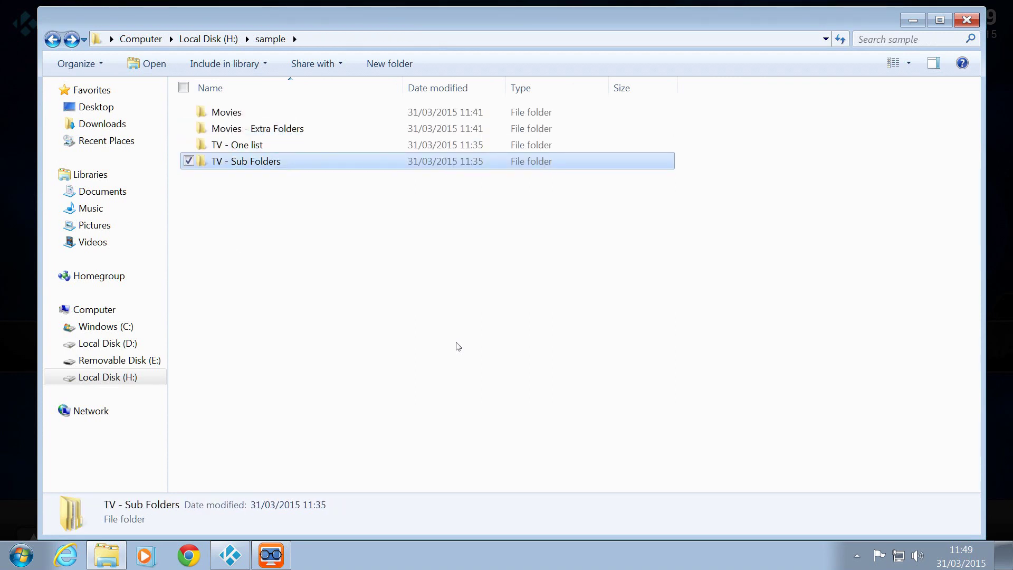
key("Return")
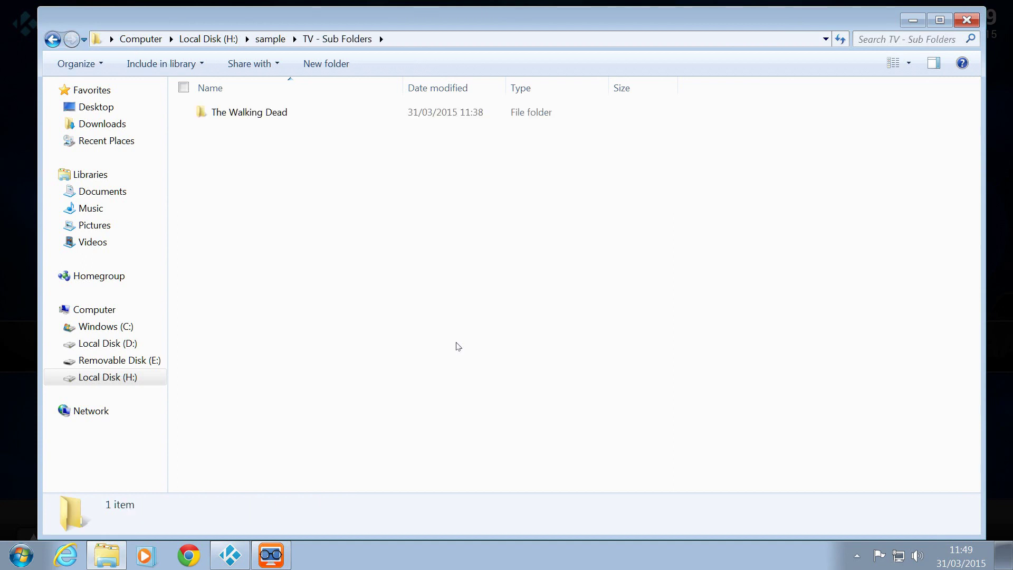
key("Down")
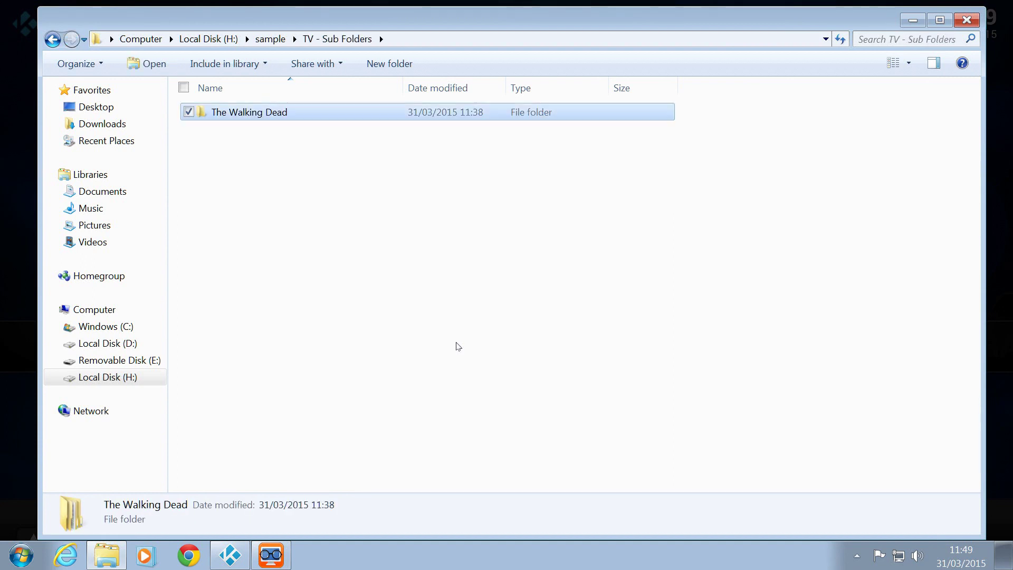
key("Return")
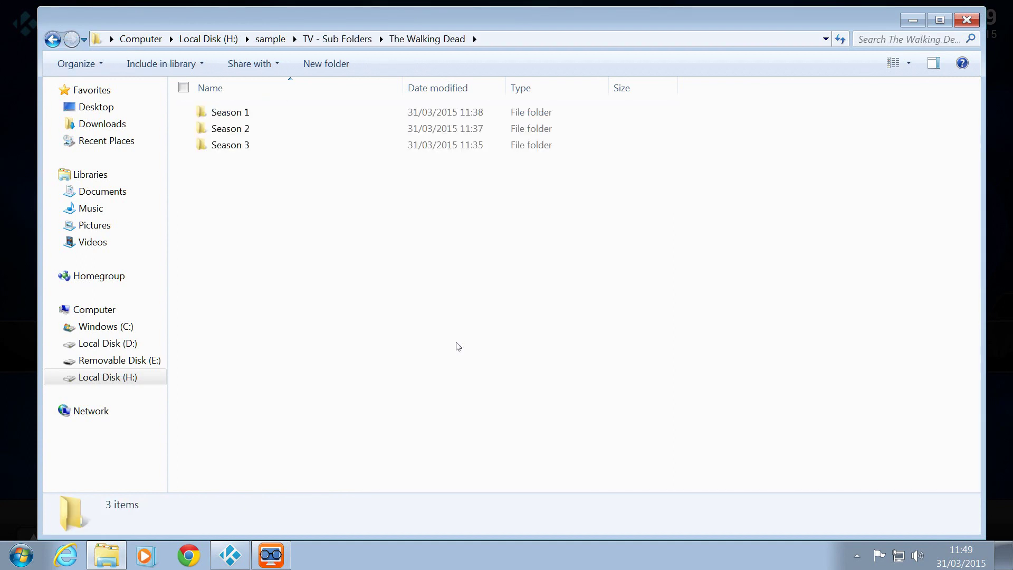
- Look over the season folders of The Walking Dead and open Season 1
key("Down")
key("Down")
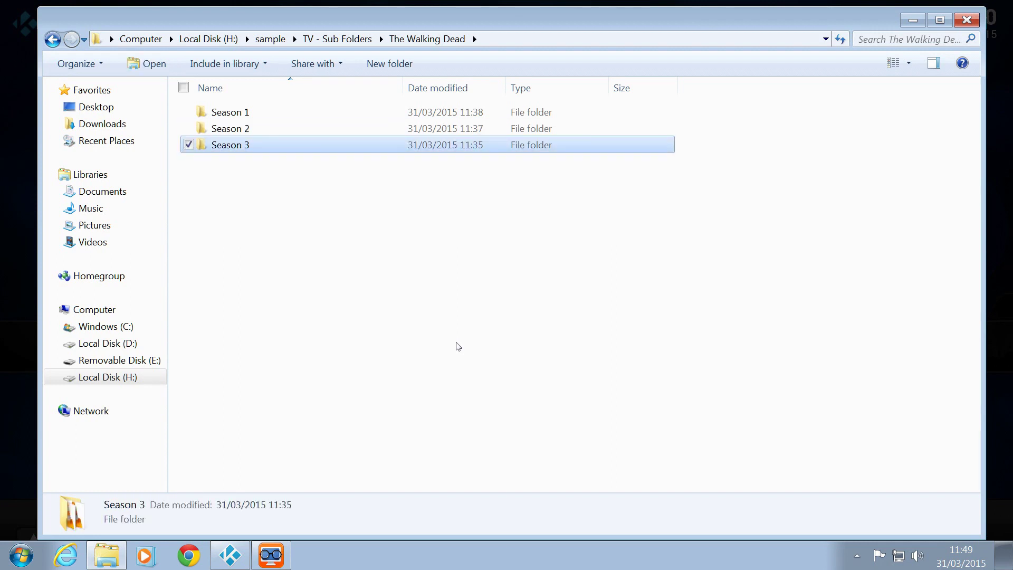
key("Up")
key("Up")
key("End")
key("Up")
key("Up")
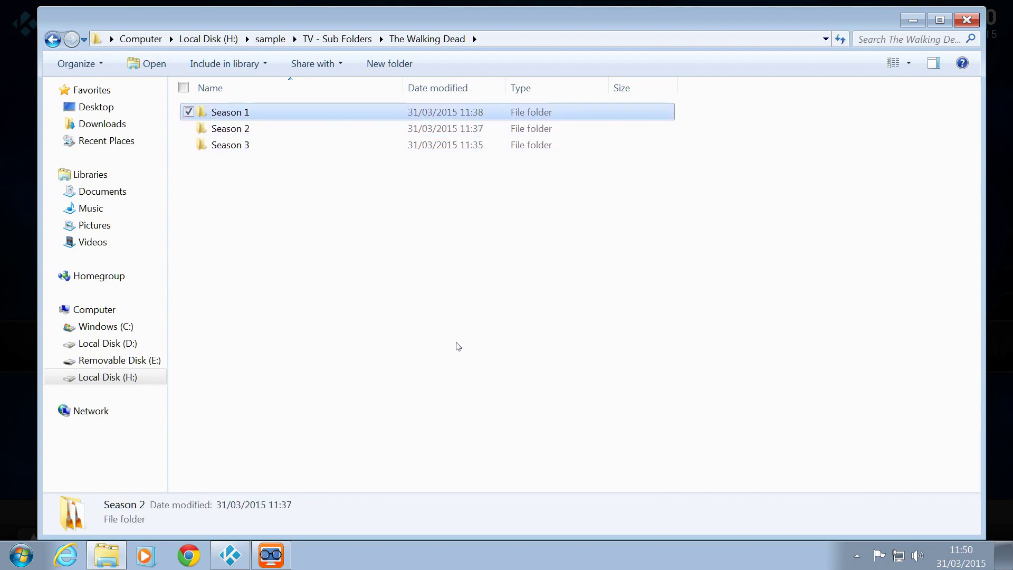
key("Return")
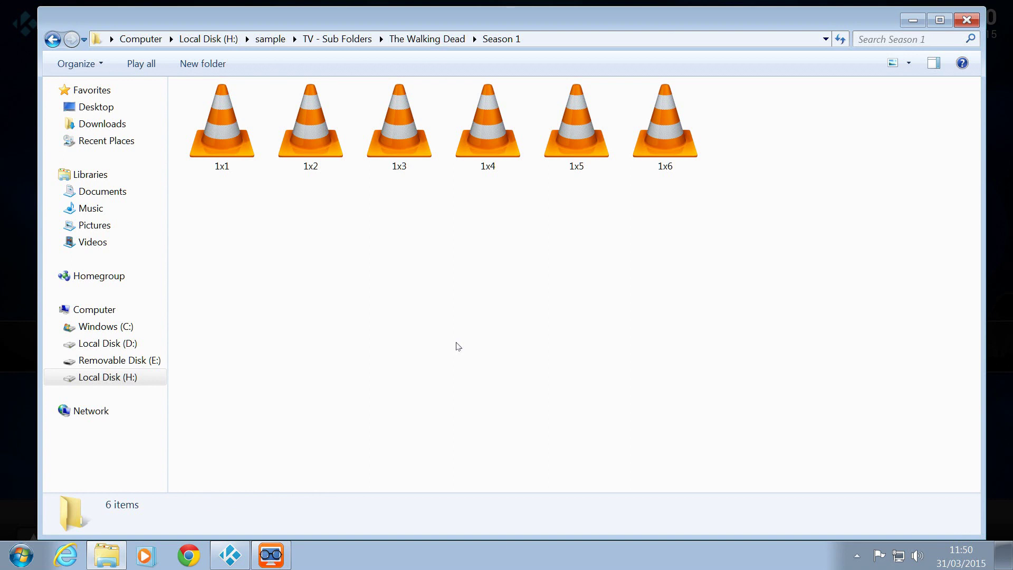
- Examine how the Season 1 episode files are named, from 1x1 through 1x6
key("Right")
key("Left")
key("Right")
key("Right")
key("Right")
key("Right")
key("Right")
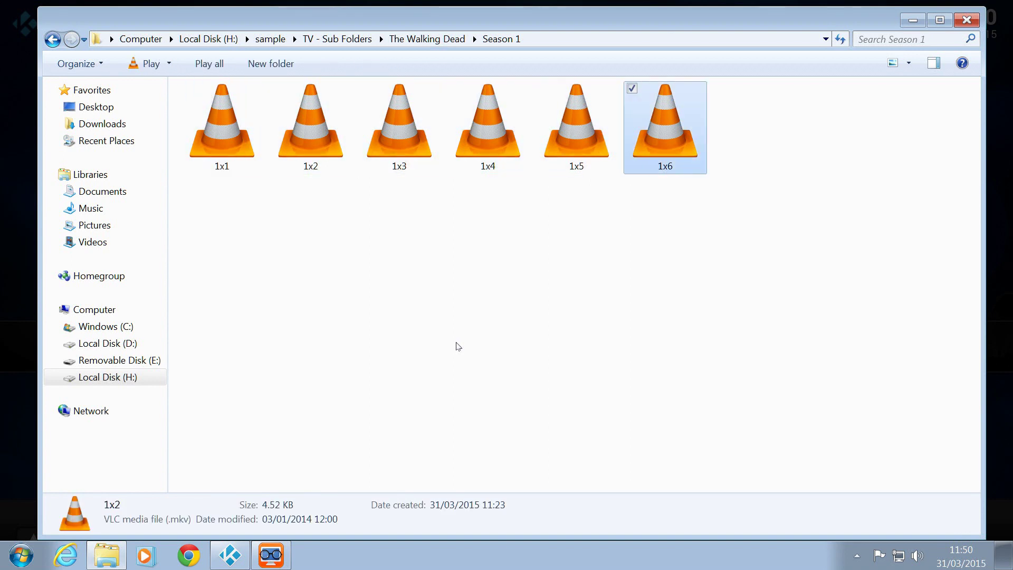
key("Left")
key("Left")
key("Left")
key("Left")
key("Left")
- Return to the sample folder and select the Movies - Extra Folders folder
key("BackSpace")
key("BackSpace")
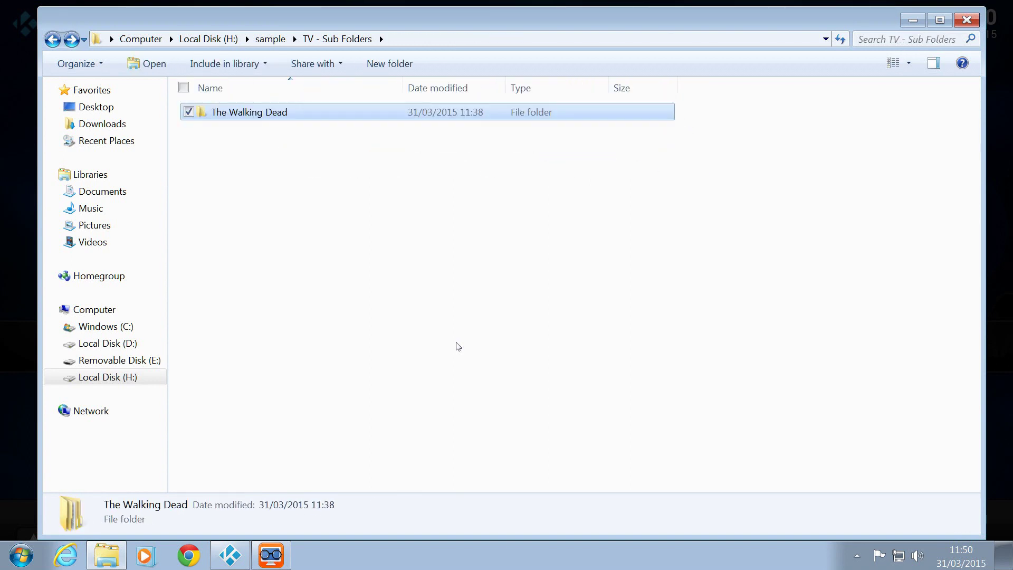
key("BackSpace")
key("Up")
key("Up")
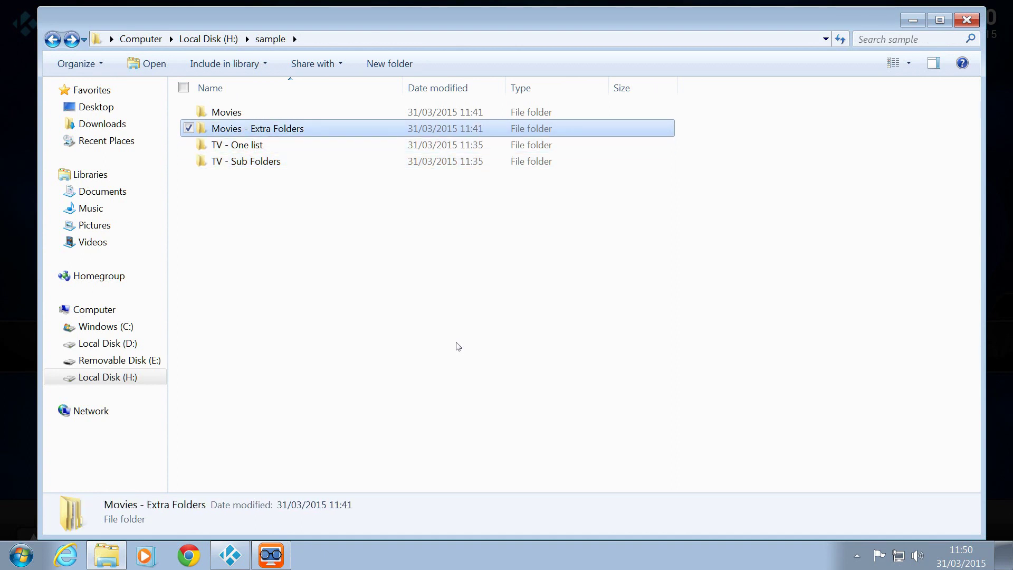
- Open the Movies folder and examine how its movie files are named, including 12.Years.A.Slave.(2013) and 13.Assassins.(2010)
key("Up")
key("Return")
key("Down")
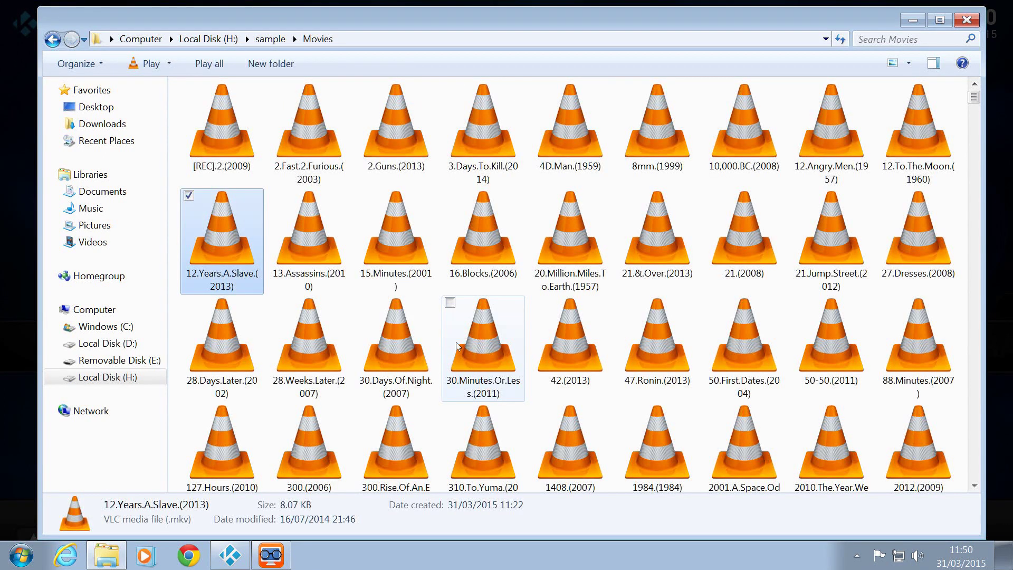
key("Right")
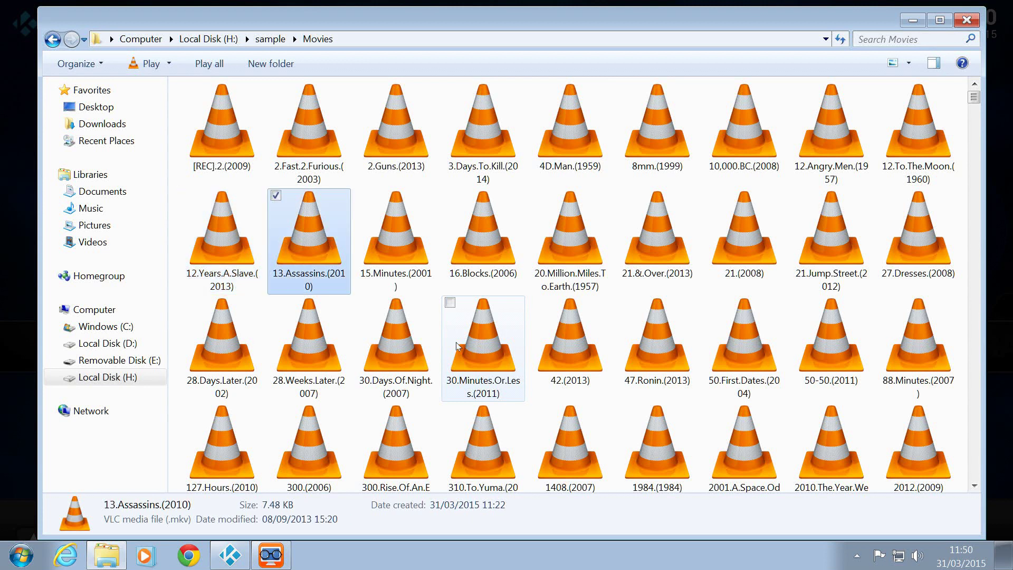
key("Left")
key("Down")
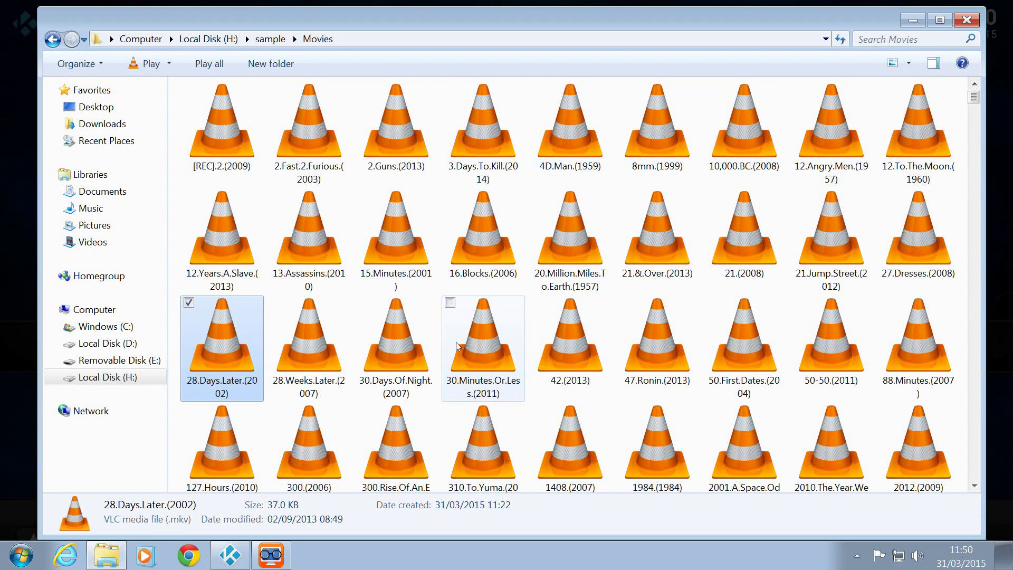
- Return to the sample folder, open TV - One list and look over how the episode files are named
key("BackSpace")
key("Down")
key("Down")
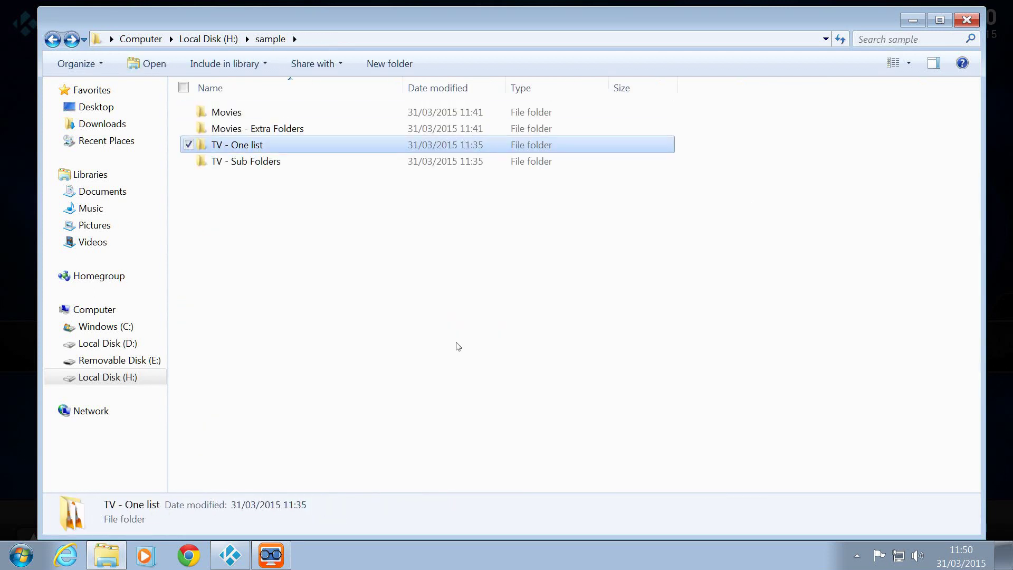
key("Return")
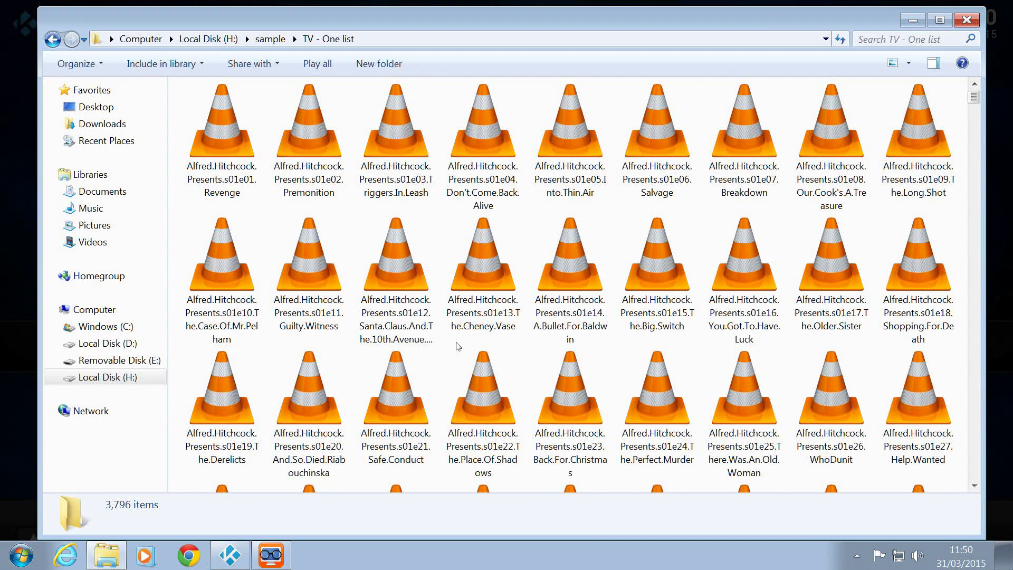
key("Down")
key("Down")
key("Down")
key("Down")
key("Down")
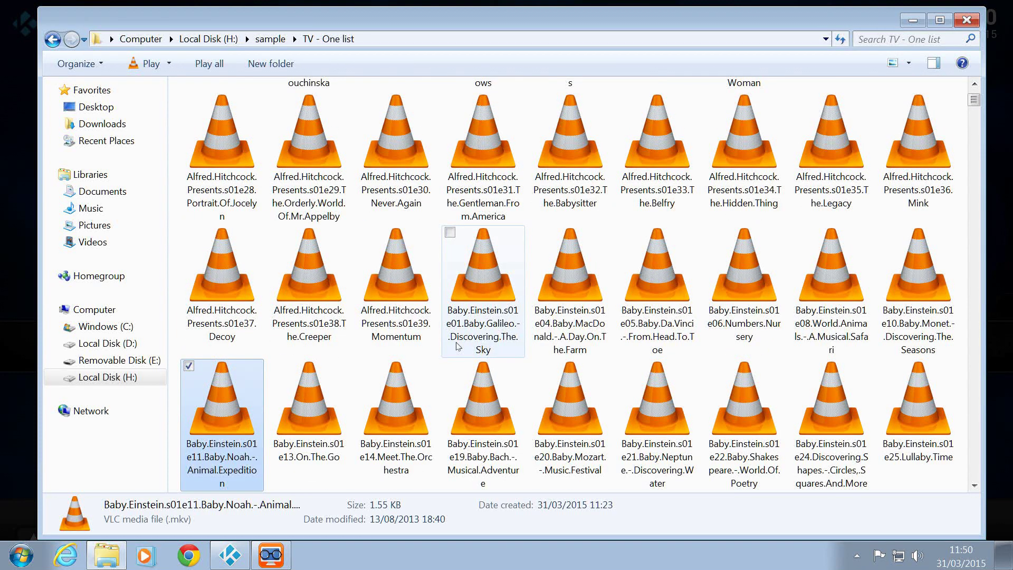
- Return to the sample folder and open The Walking Dead show folder inside TV - Sub Folders
key("BackSpace")
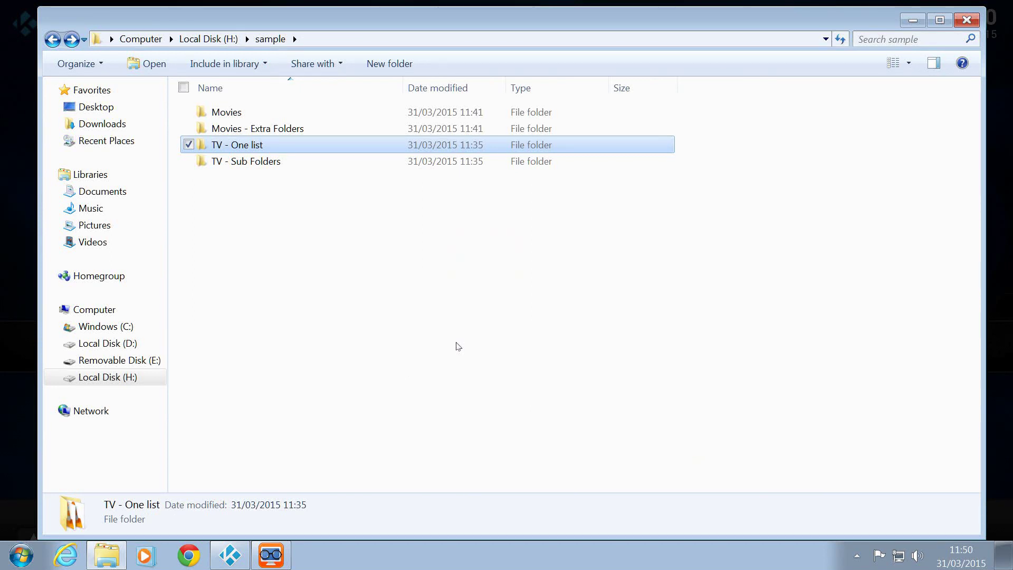
key("Down")
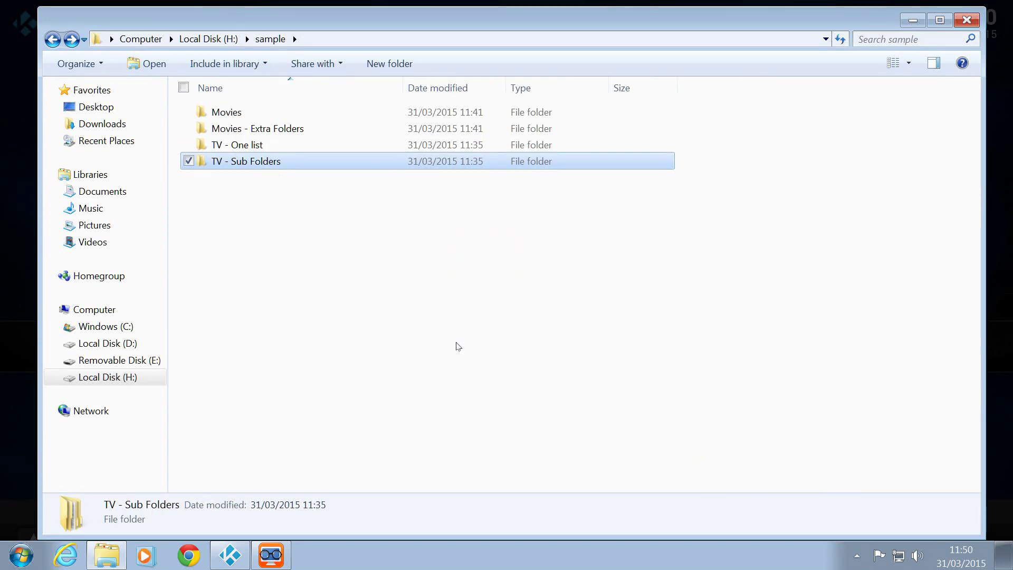
key("Return")
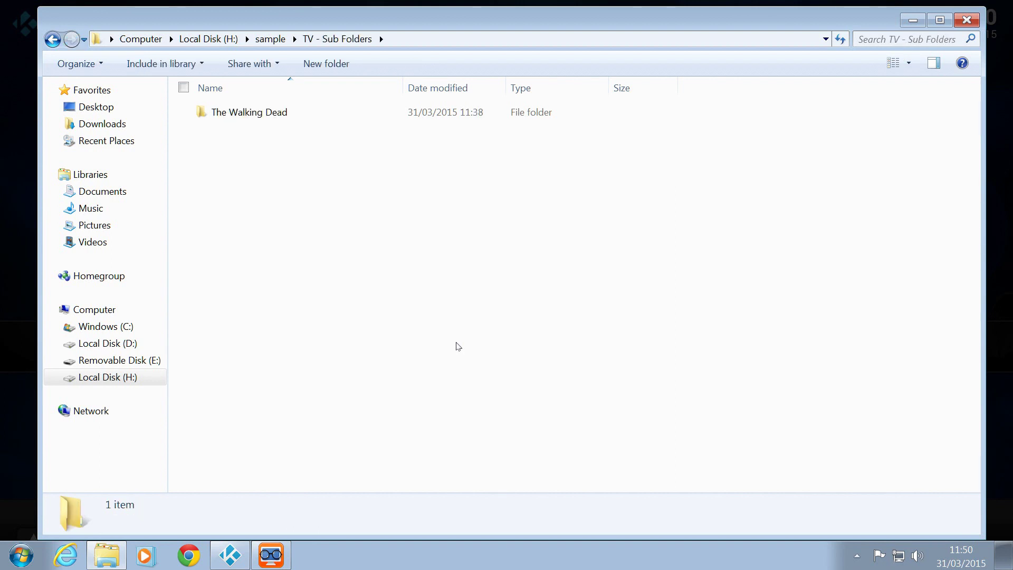
key("Down")
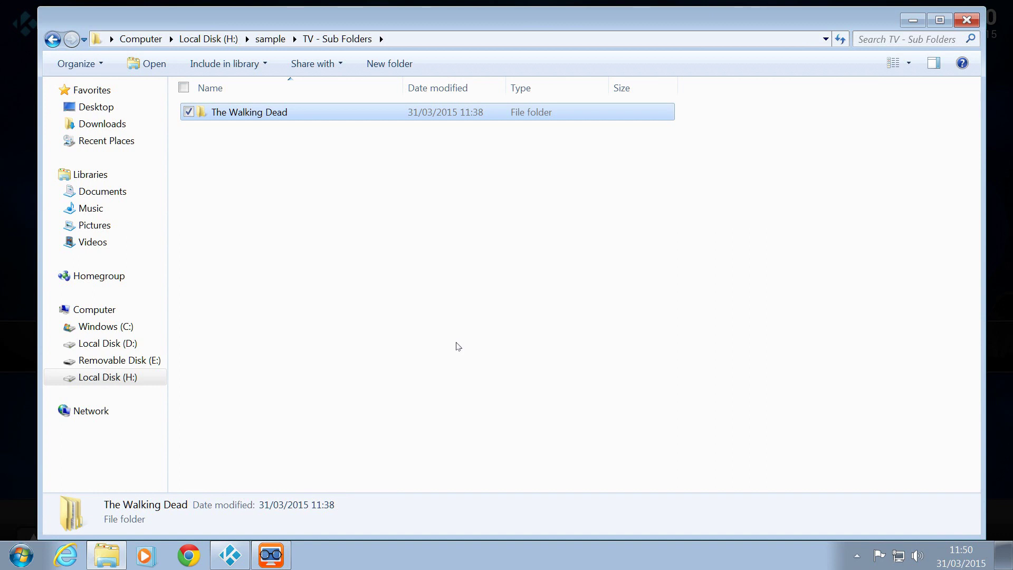
key("Return")
key("Up")
key("Up")
key("Up")
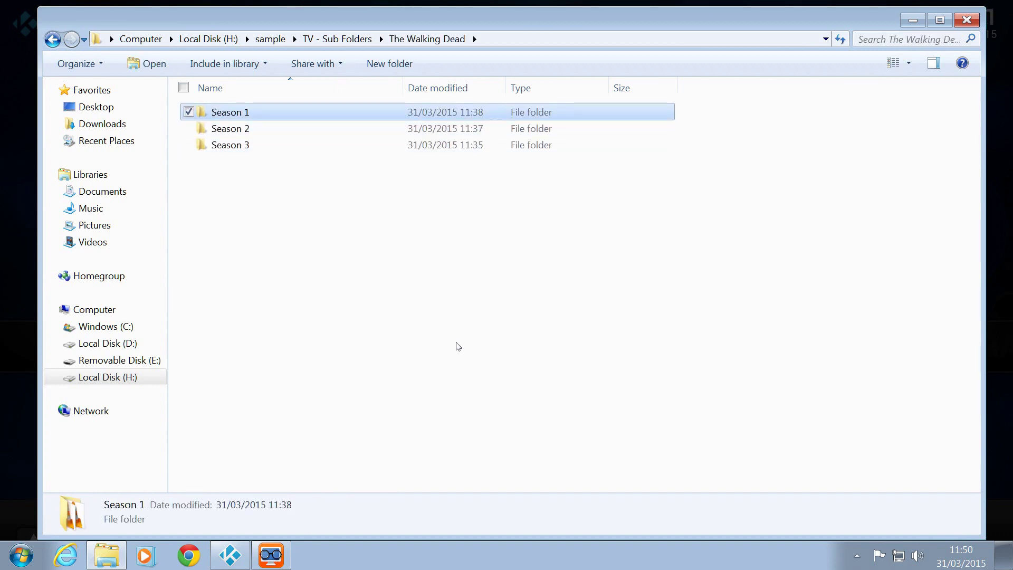
- Look over the season folders, open Season 1 and examine how its episode files are named
key("Down")
key("Down")
key("Up")
key("Up")
key("Return")
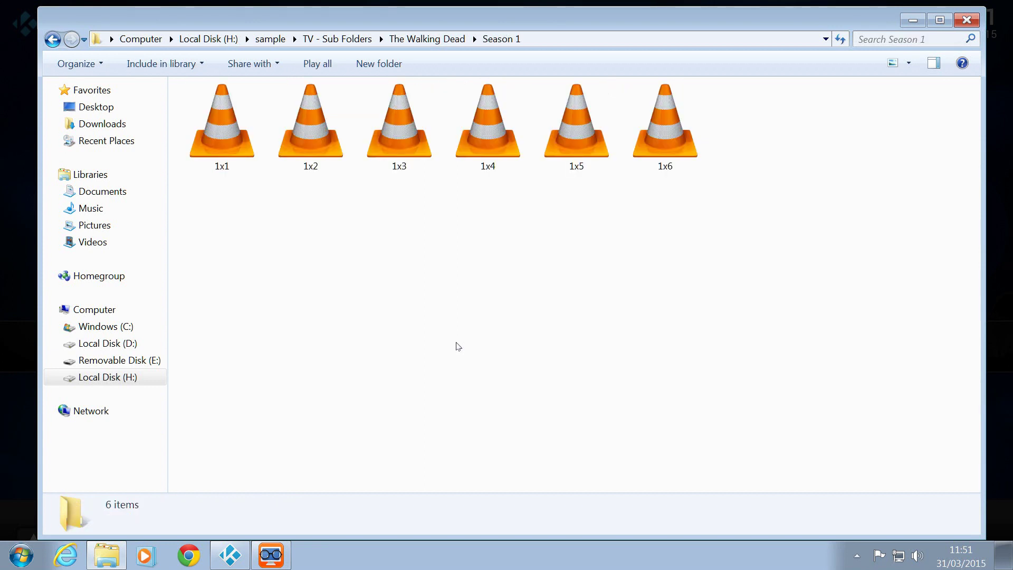
key("Right")
key("Left")
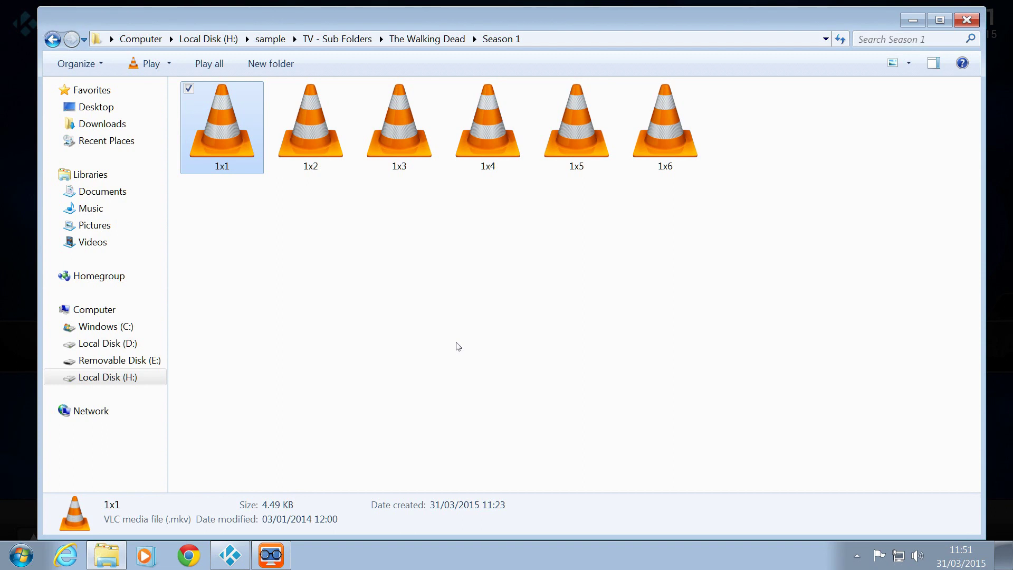
key("Right")
key("Right")
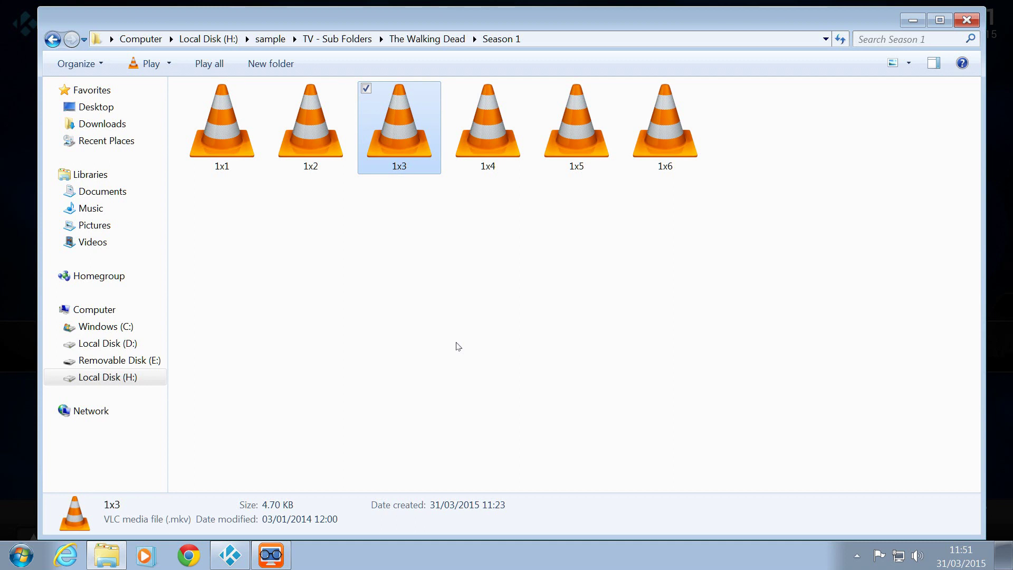
key("Right")
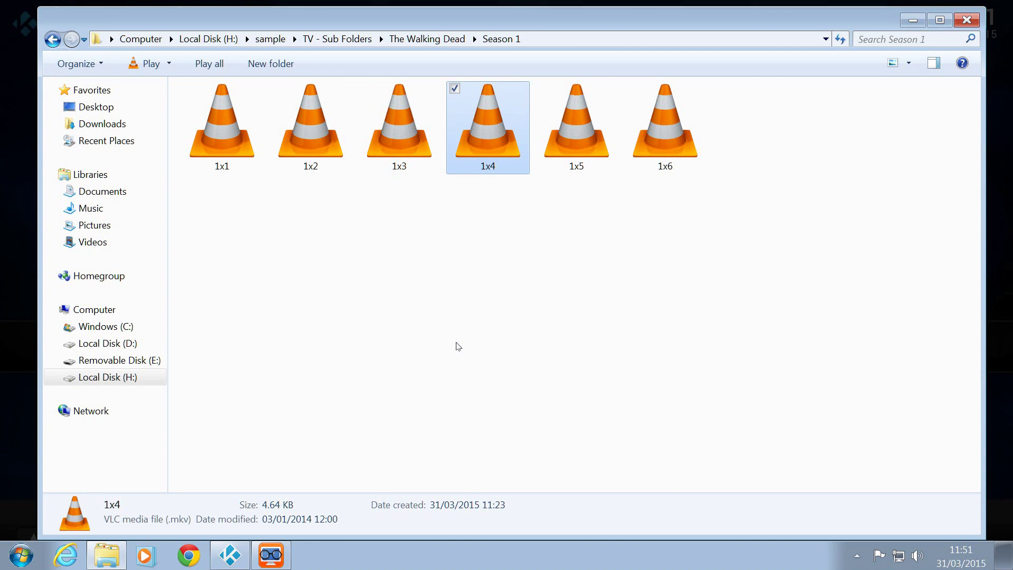
- Leave Season 1 and open the Season 2 folder of The Walking Dead
key("BackSpace")
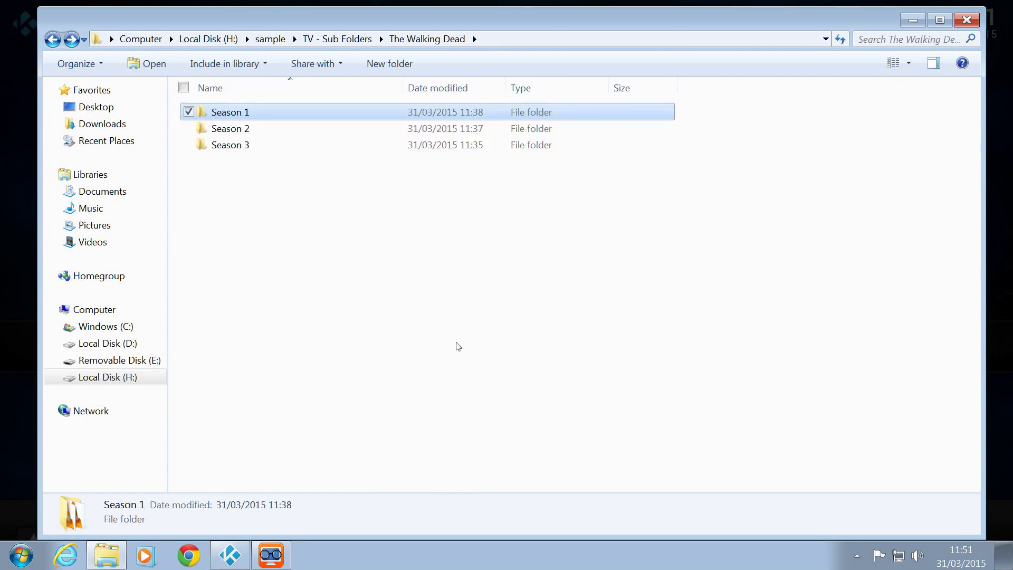
key("BackSpace")
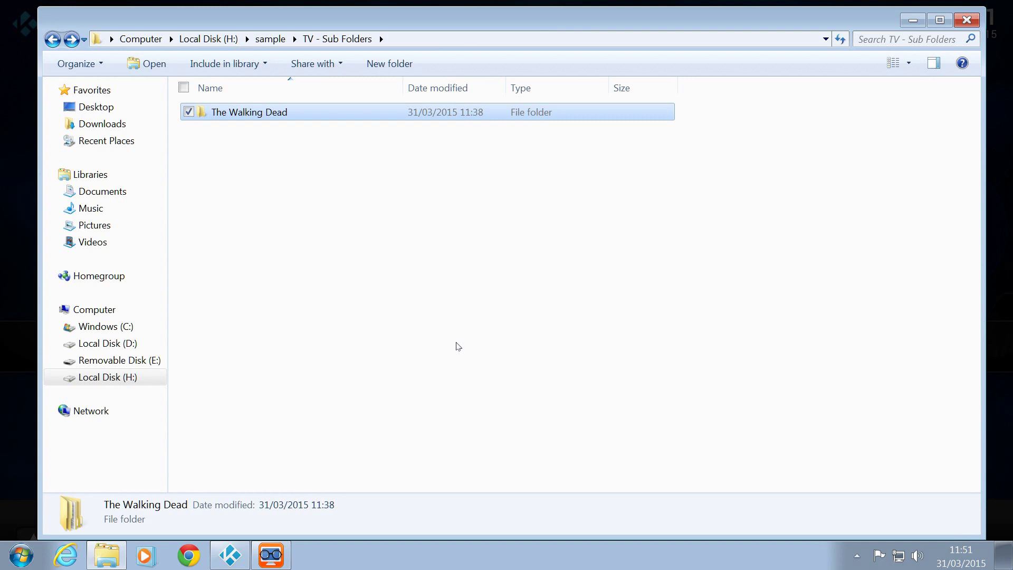
key("Return")
key("Up")
key("Up")
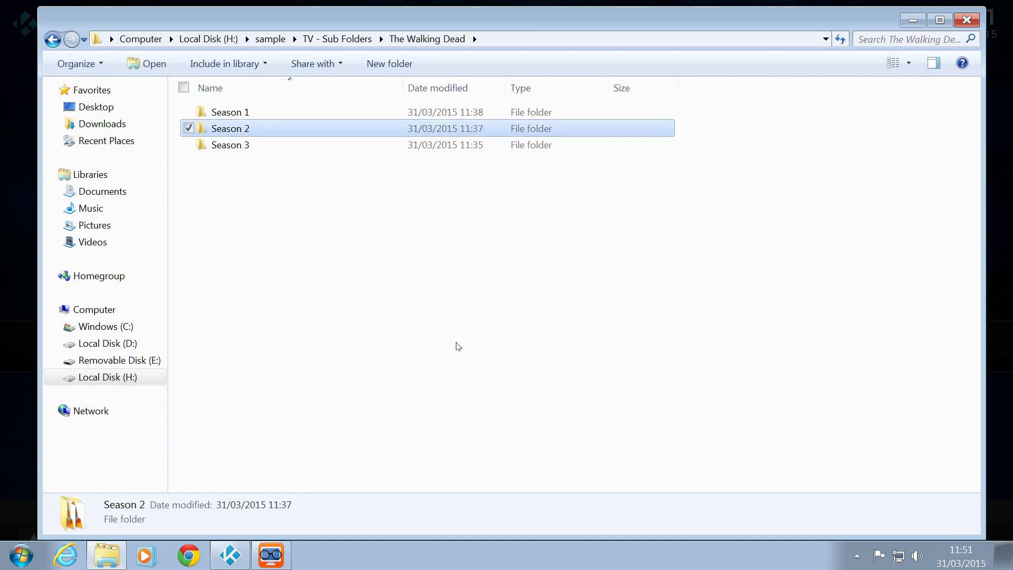
key("Return")
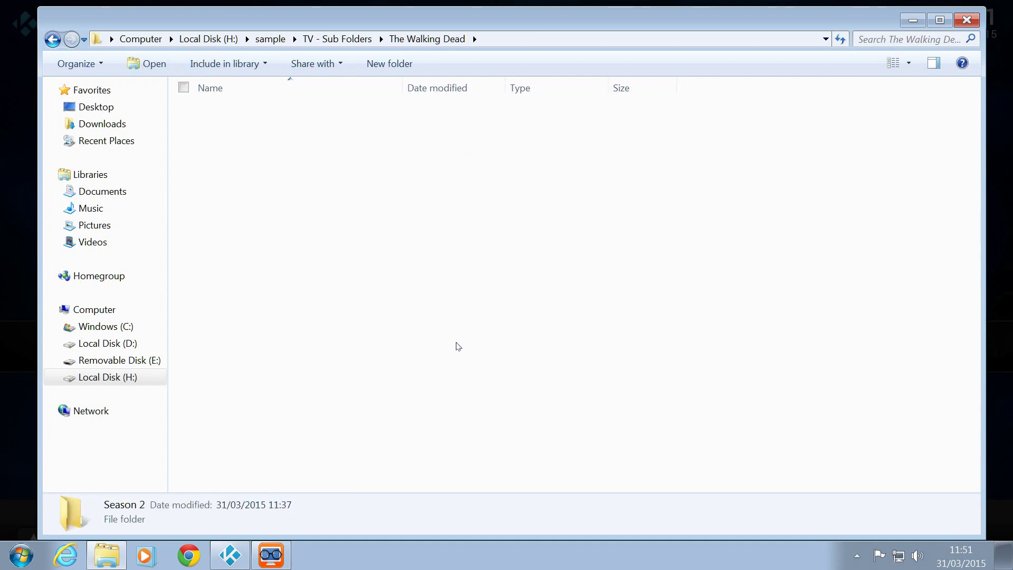
- Examine how the Season 2 episode files are named, from S02E01 through S02E13
key("Right")
key("Left")
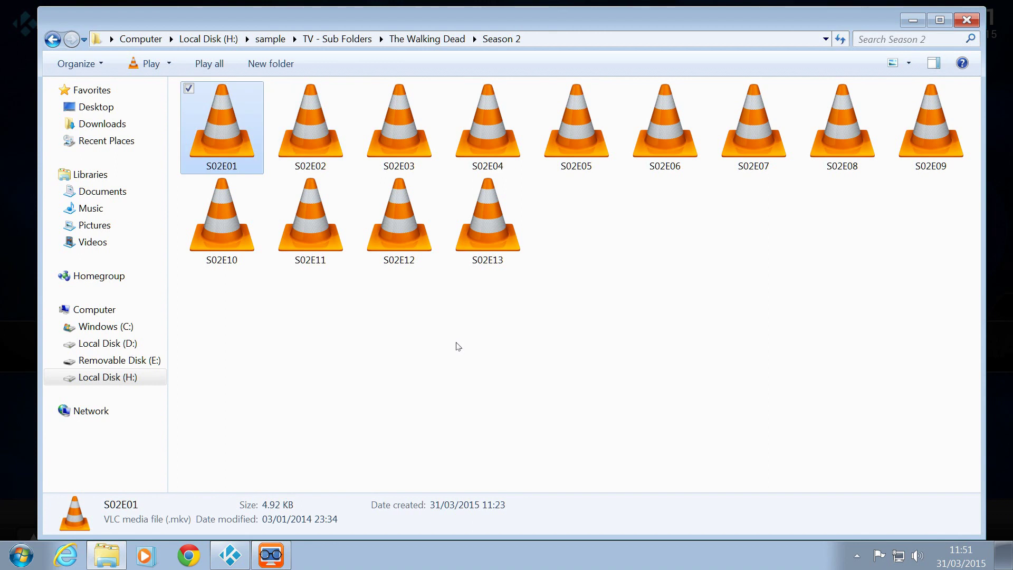
key("Right")
key("Right")
key("Right")
key("Right")
key("Down")
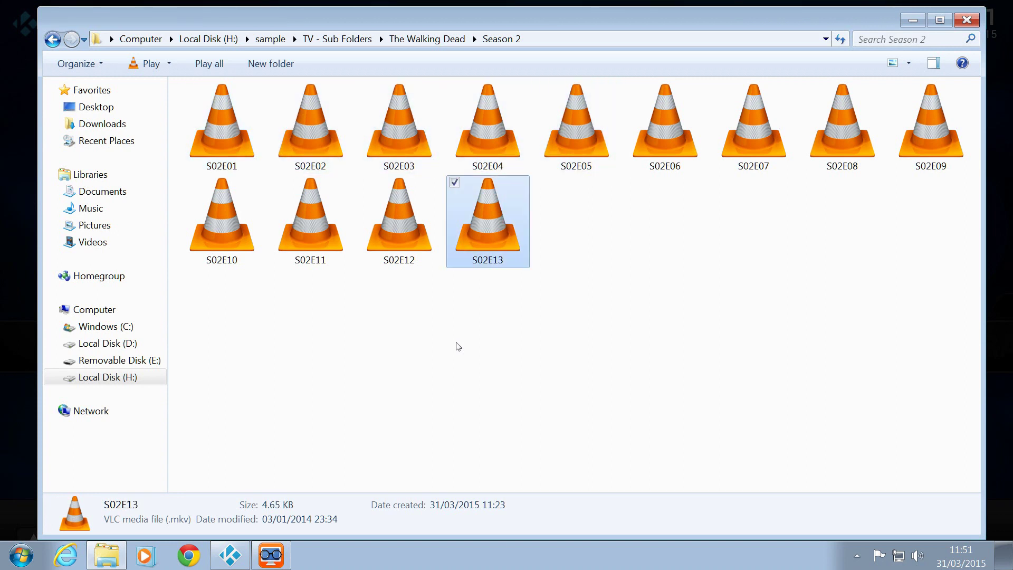
- Open the Season 3 folder, examine how its episode files are named and return to The Walking Dead folder
key("BackSpace")
key("Down")
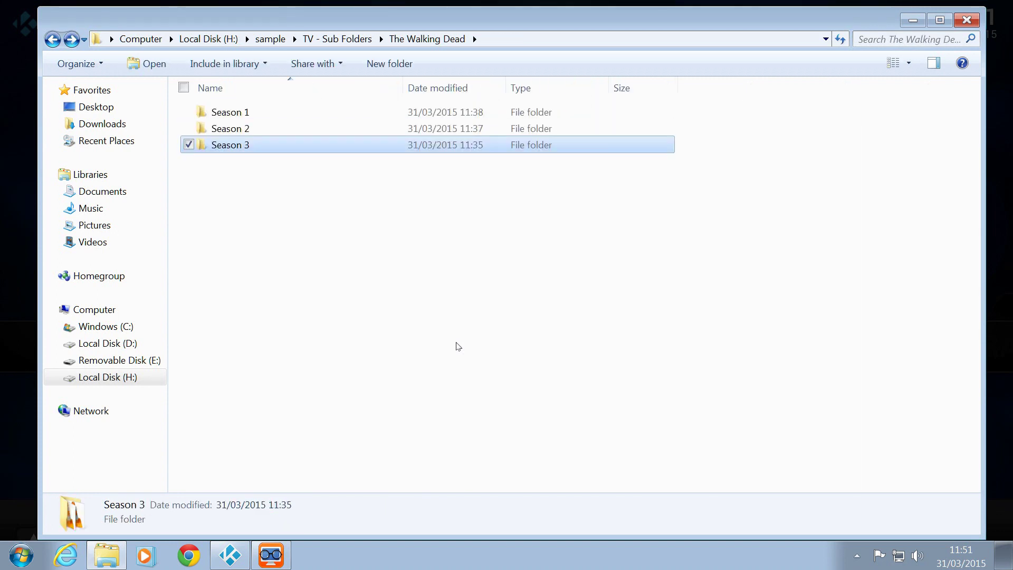
key("Return")
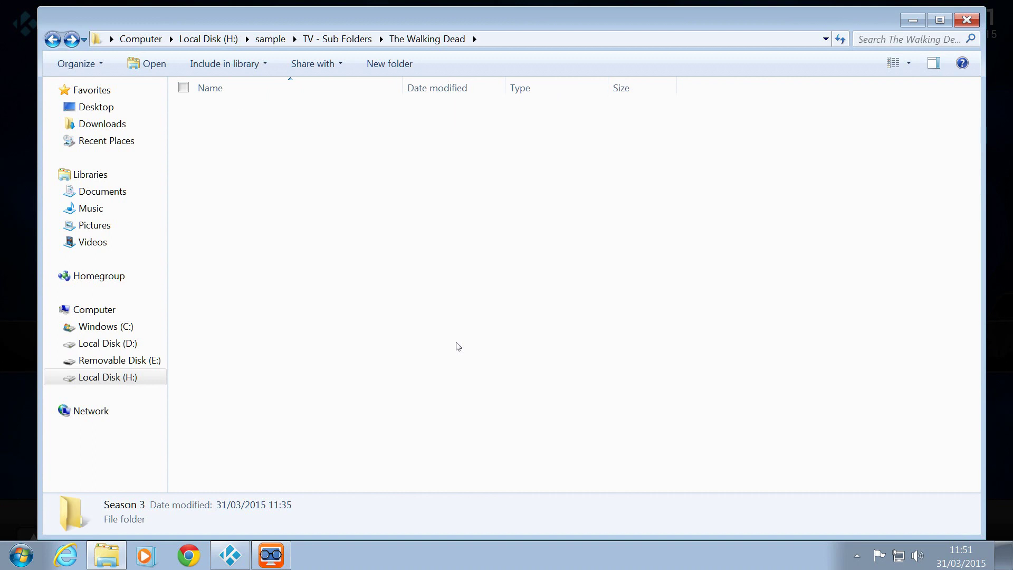
key("Right")
key("Right")
key("Right")
key("Left")
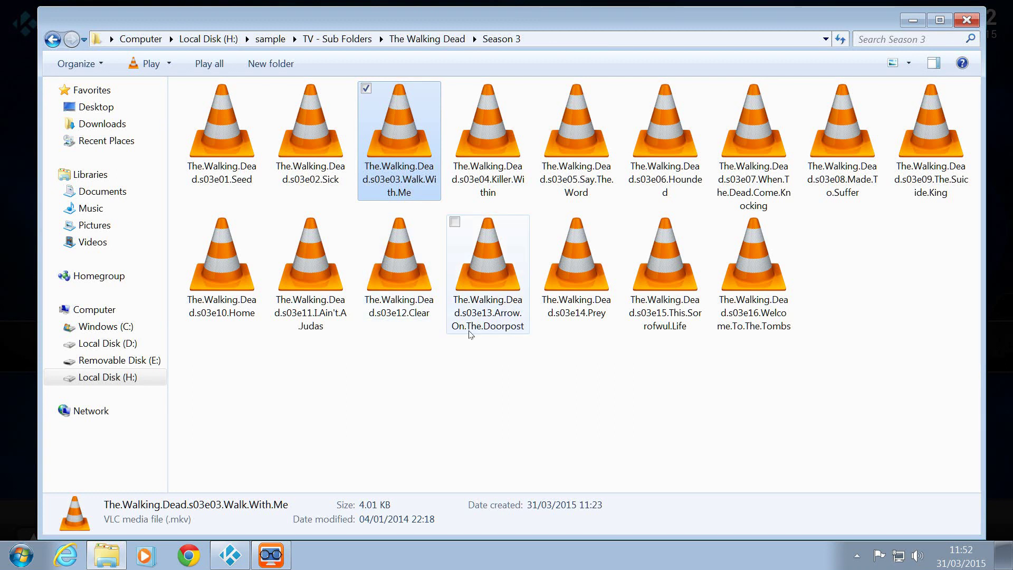
left_click(465, 391)
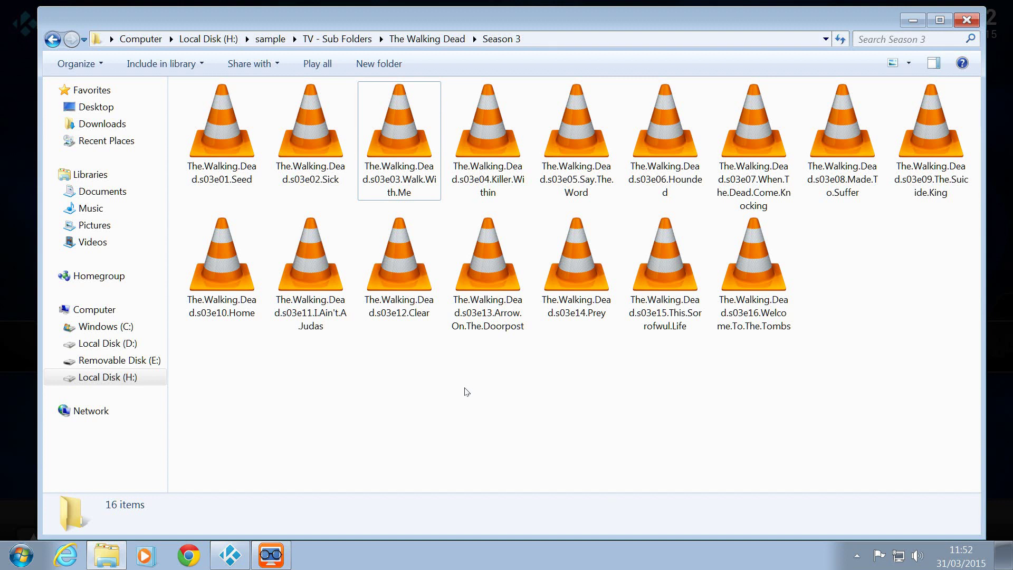
key("BackSpace")
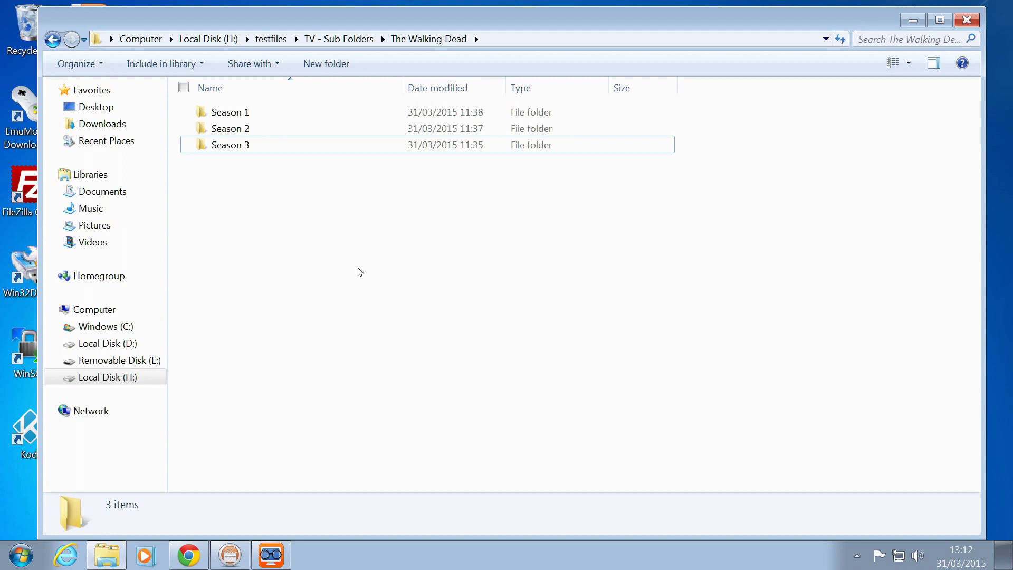
- Switch to Chrome and open the Video library page from the Kodi Wiki Manual
left_click(188, 560)
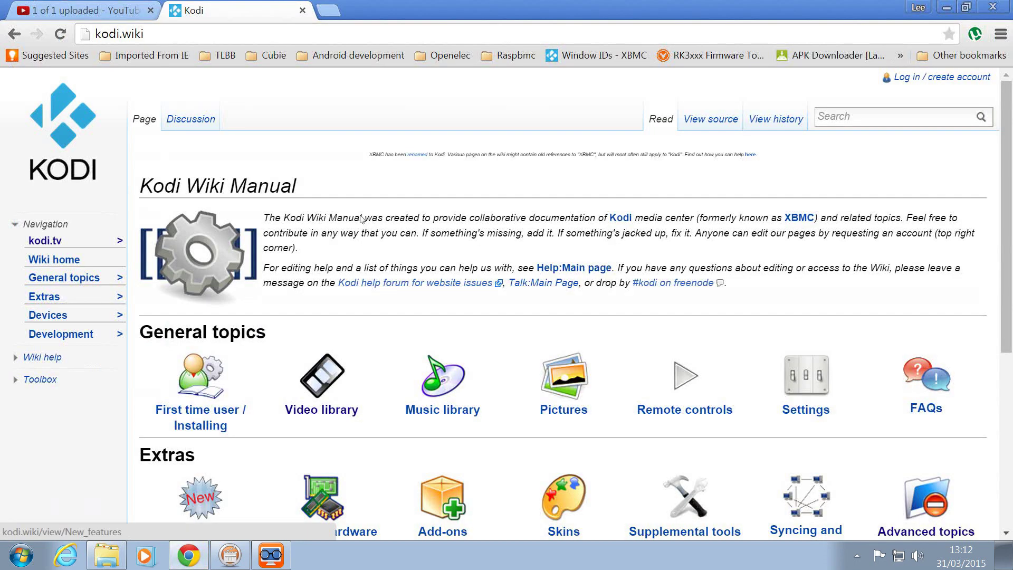
left_click(153, 40)
left_click(154, 40)
left_click(324, 399)
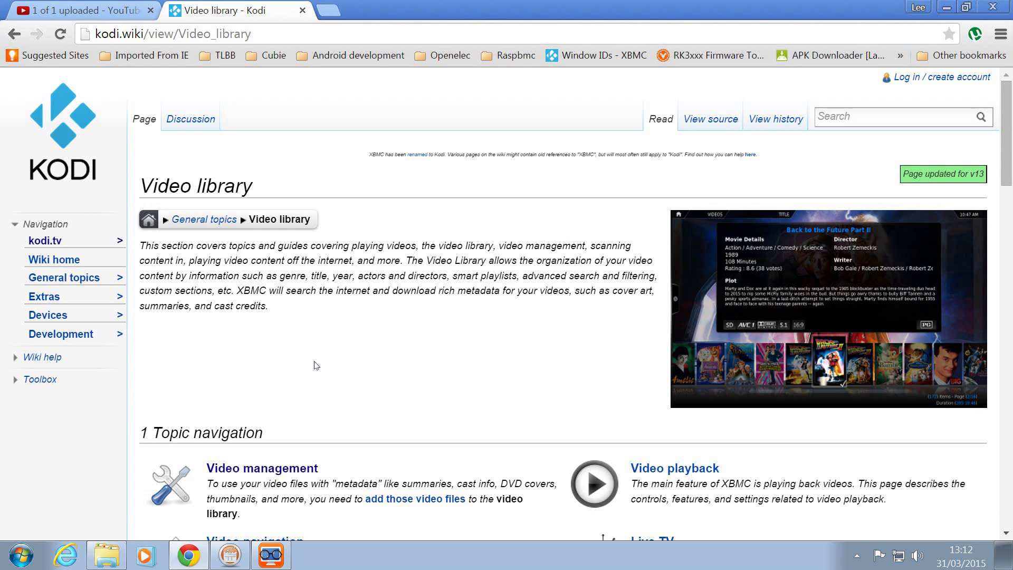
- Go to the Naming files section of the Video management page and open Naming video files/Movies
left_click(257, 465)
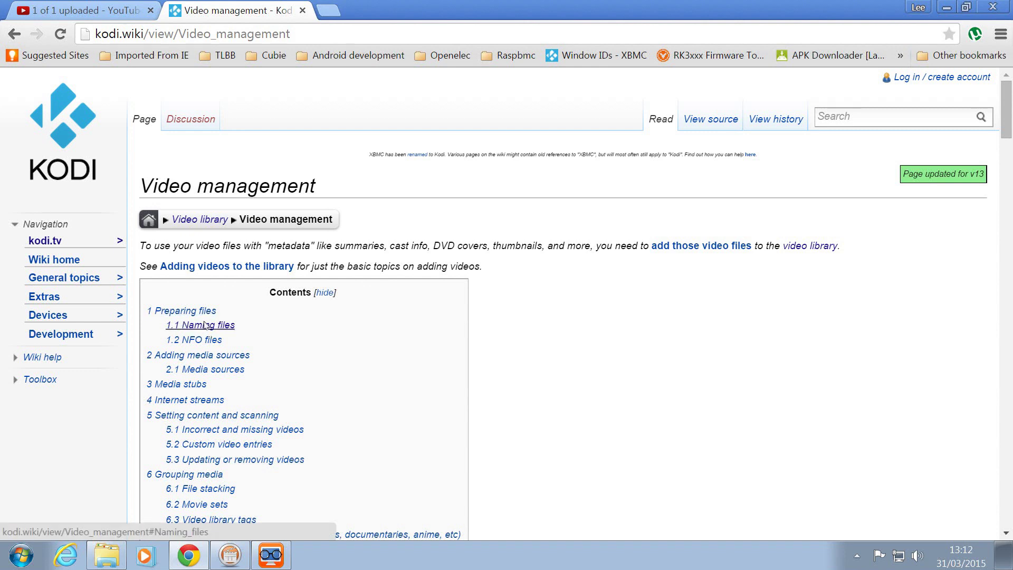
left_click(204, 324)
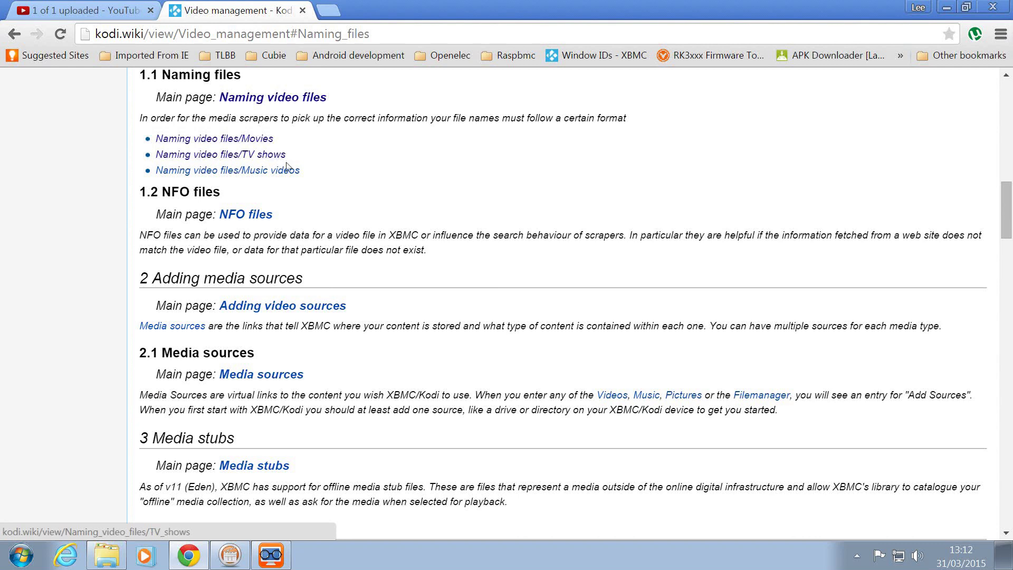
left_click(258, 139)
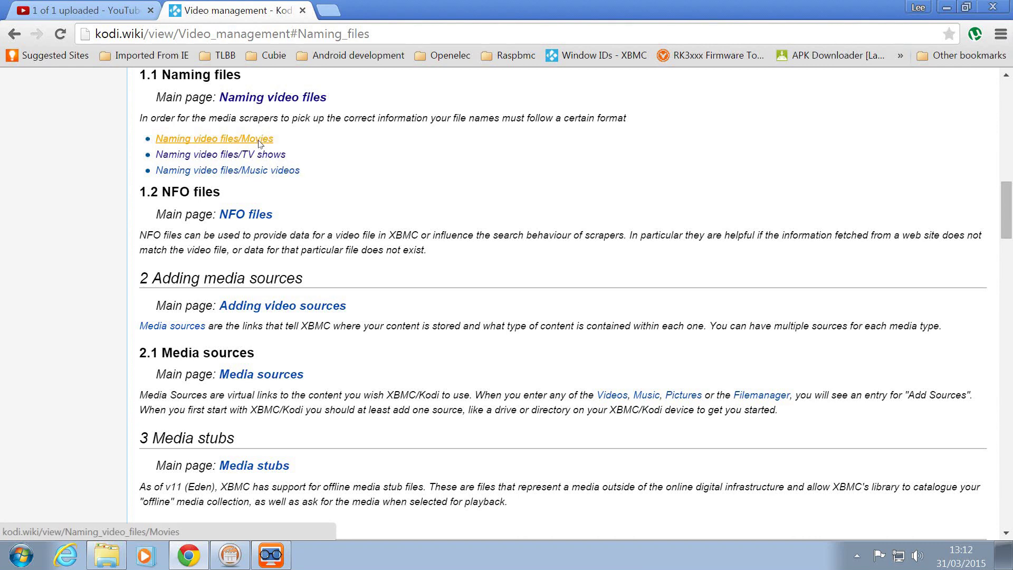
- Examine the movie naming conventions on the wiki page, including the example file and folder names for single, split and DVD-Video movies
scroll(457, 403, "down", 7)
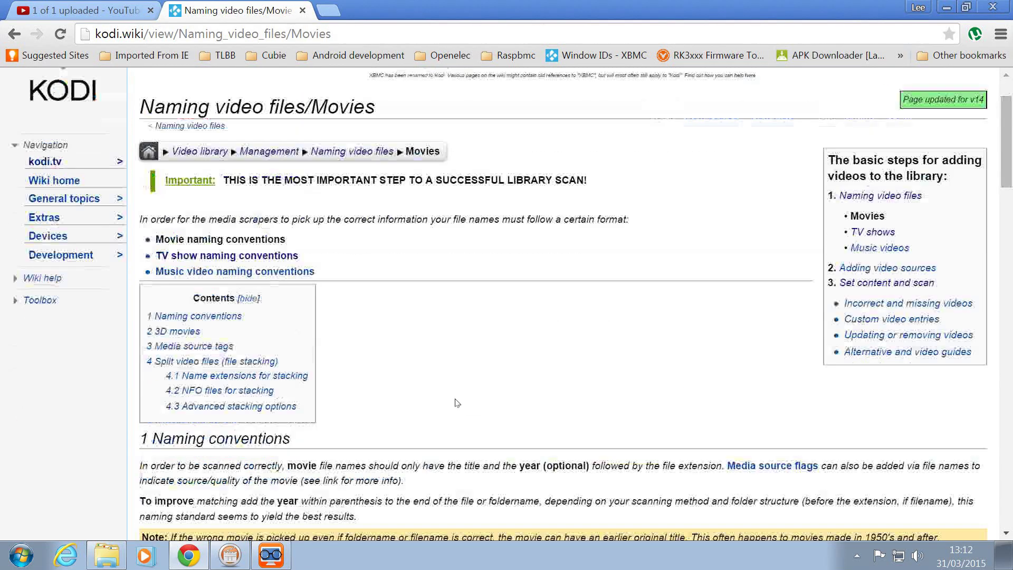
scroll(456, 403, "down", 5)
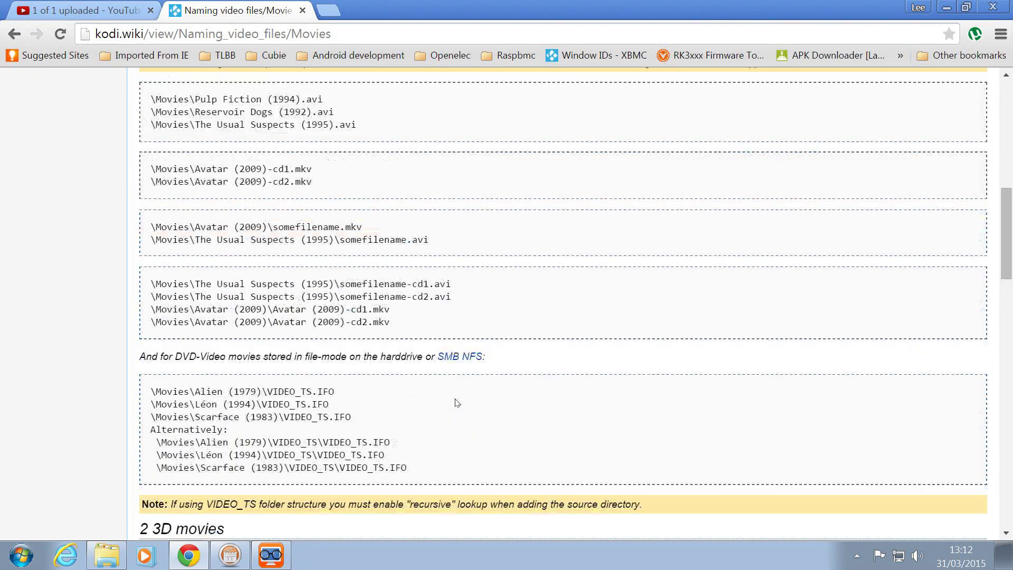
scroll(457, 402, "up", 6)
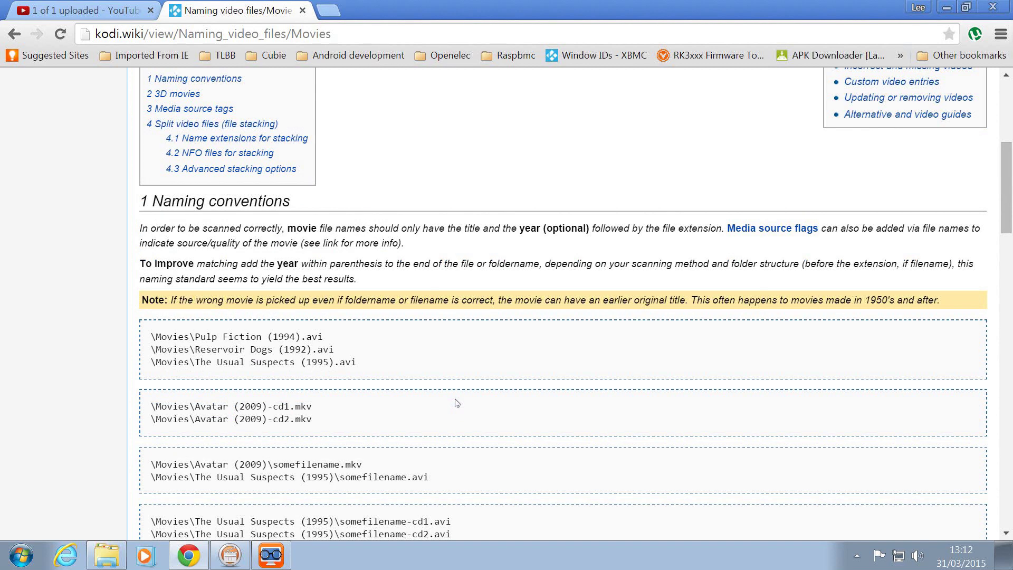
scroll(457, 403, "down", 4)
scroll(457, 403, "down", 1)
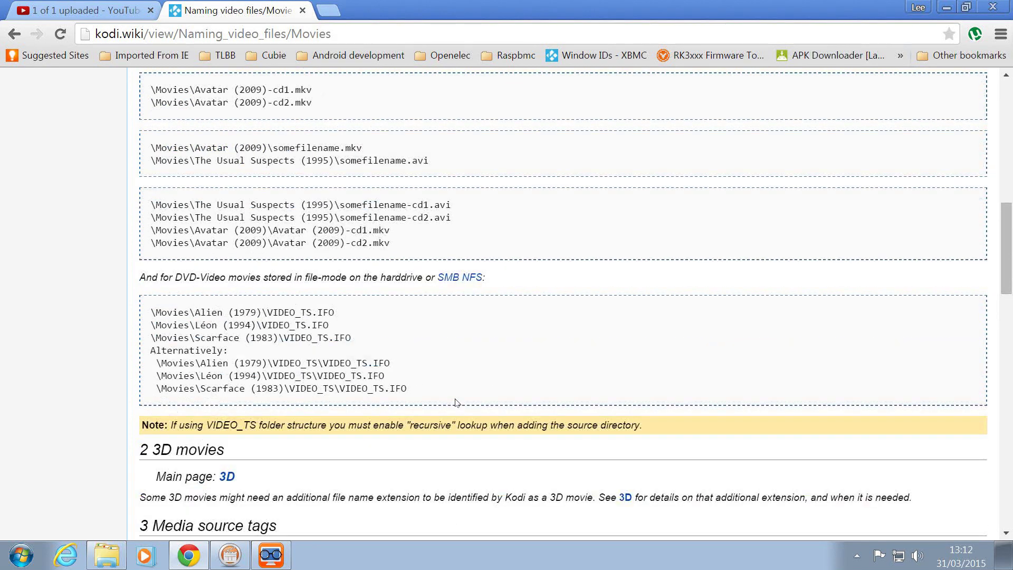